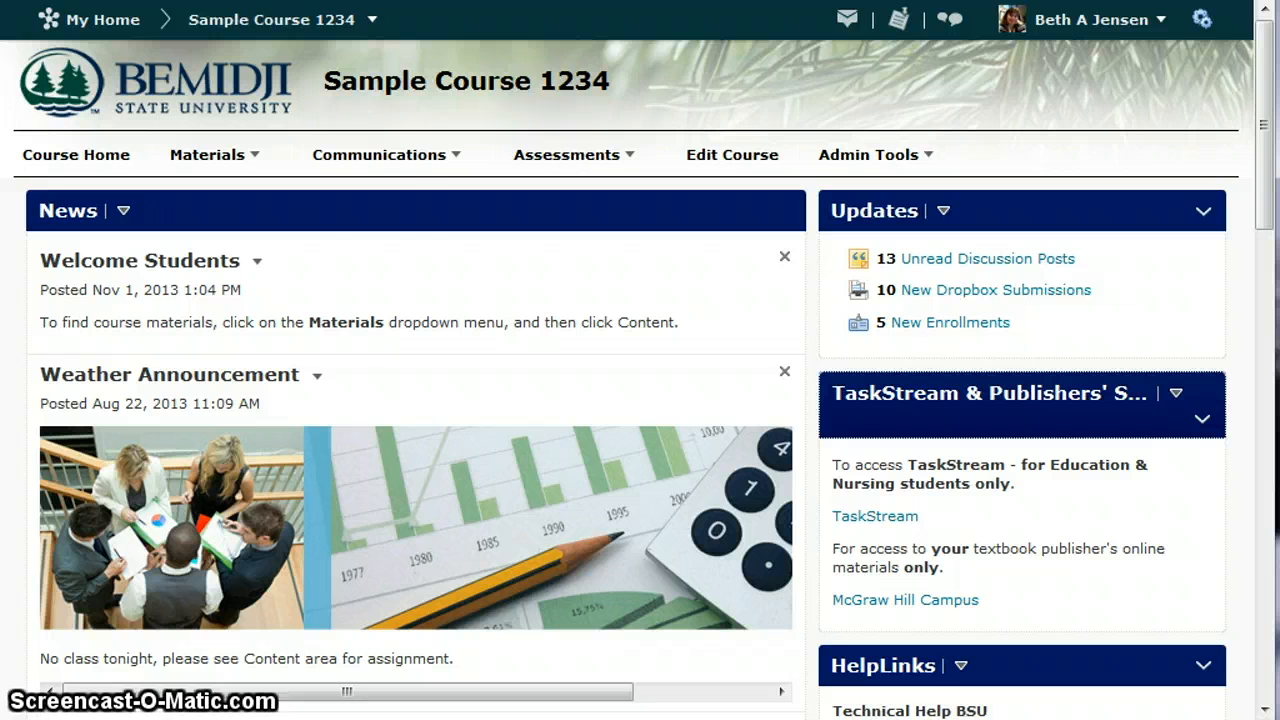
Go to the course discussions and open the Group 1 topic of the Otter Bay Email 10pts forum for editing.
{"action": "left_click", "coordinate": [373, 168]}
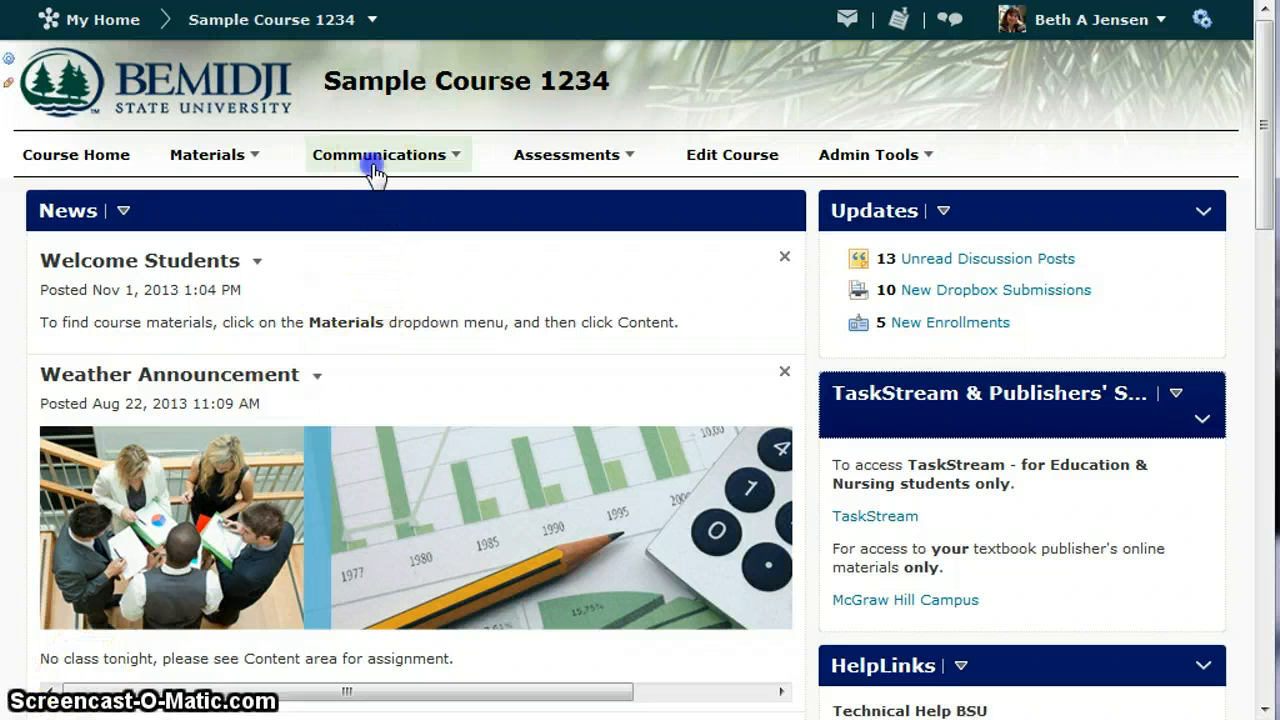
{"action": "left_click", "coordinate": [370, 238]}
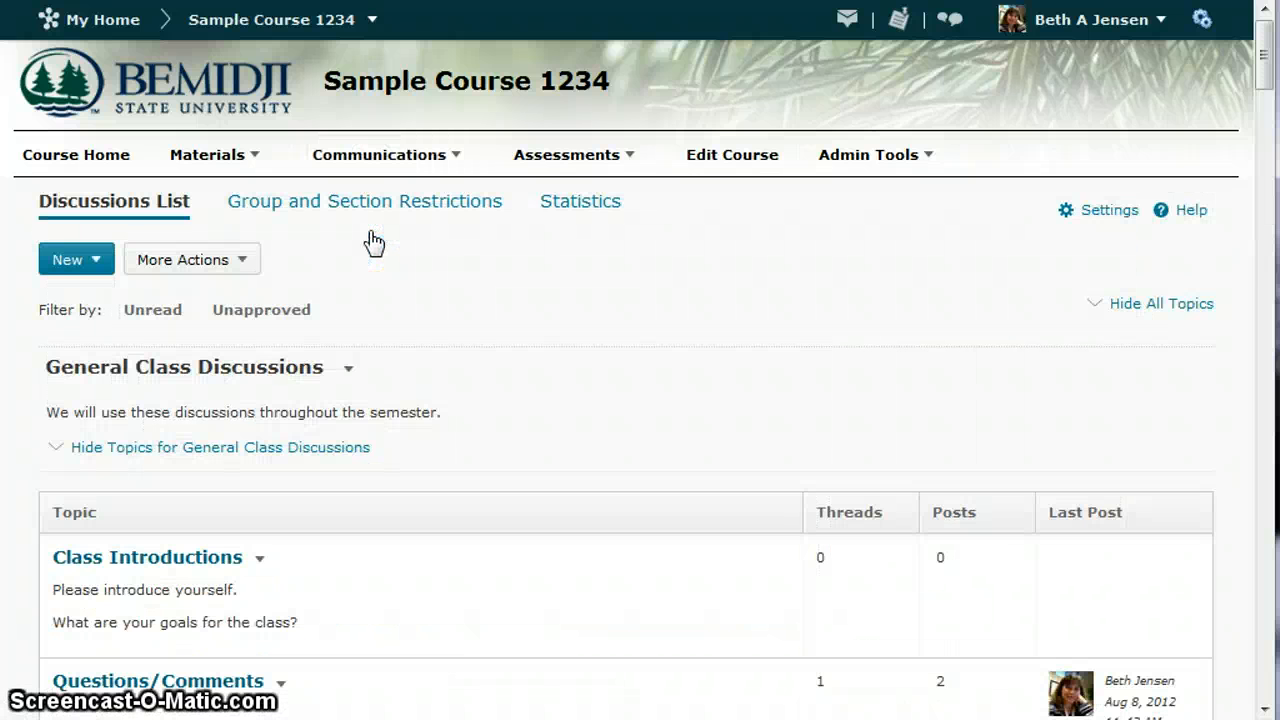
{"action": "scroll", "coordinate": [372, 242], "scroll_direction": "down", "scroll_amount": 9}
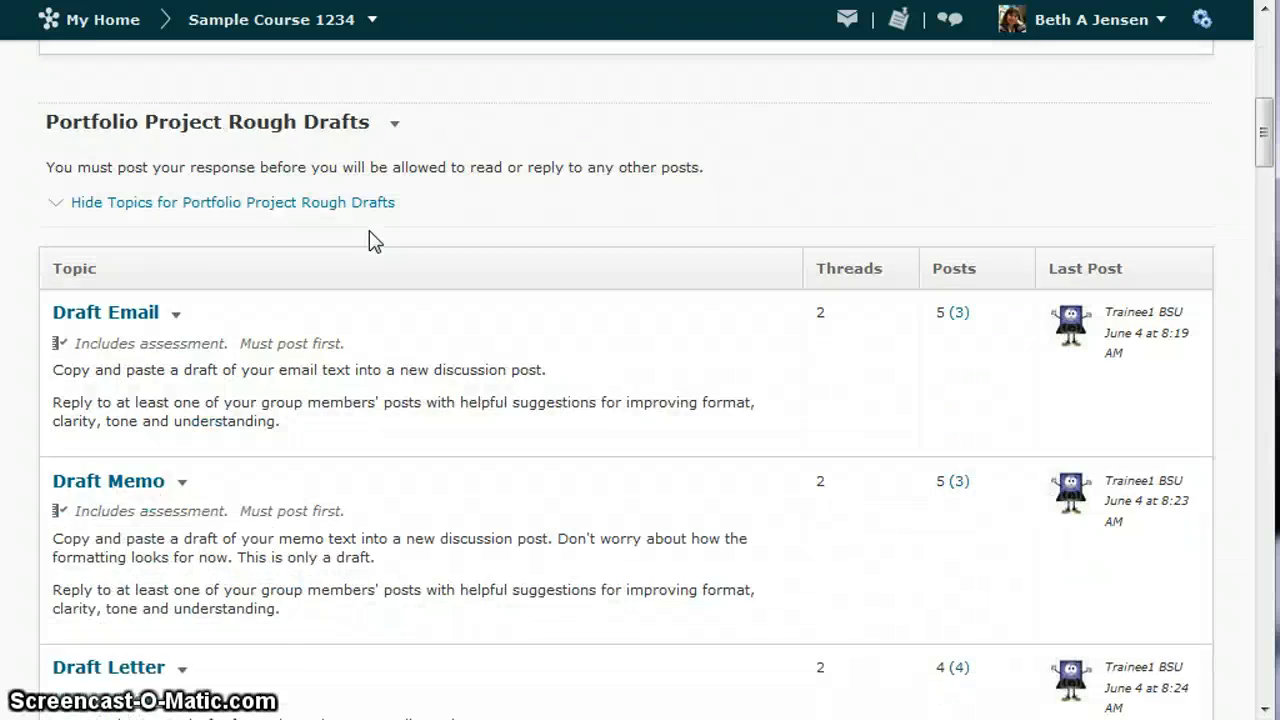
{"action": "scroll", "coordinate": [372, 236], "scroll_direction": "down", "scroll_amount": 4}
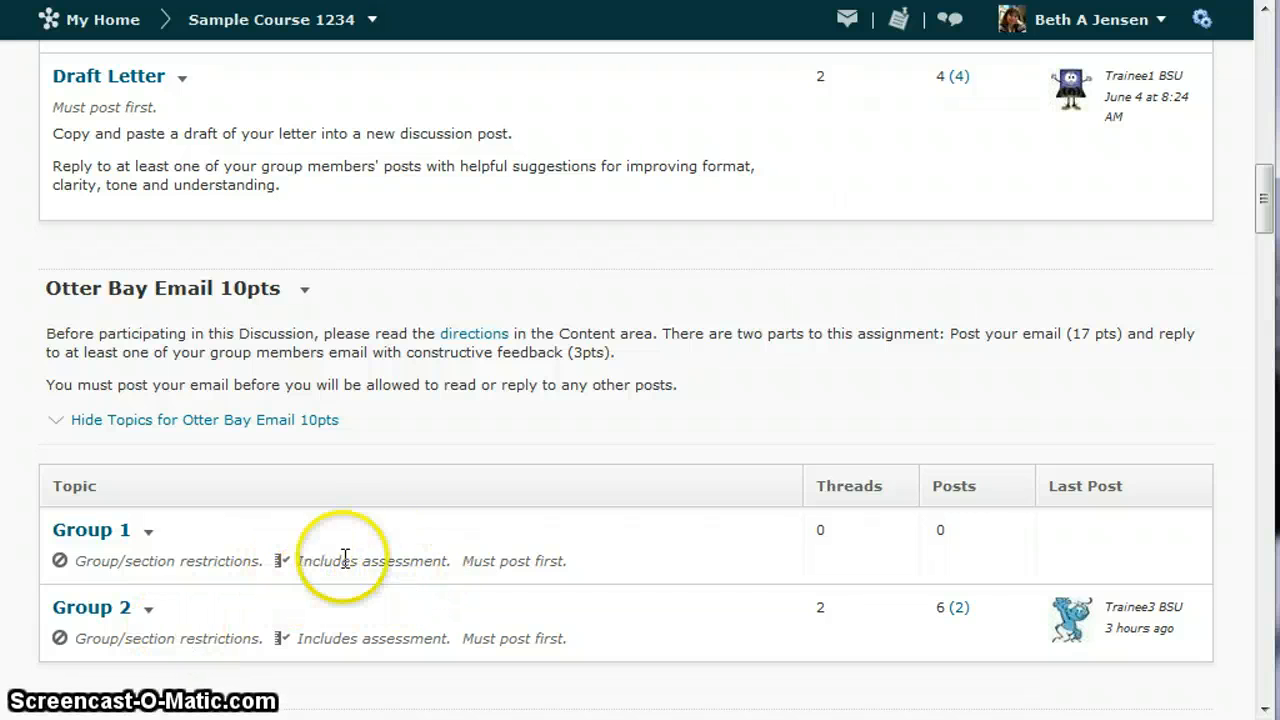
{"action": "left_click", "coordinate": [148, 533]}
{"action": "left_click", "coordinate": [197, 597]}
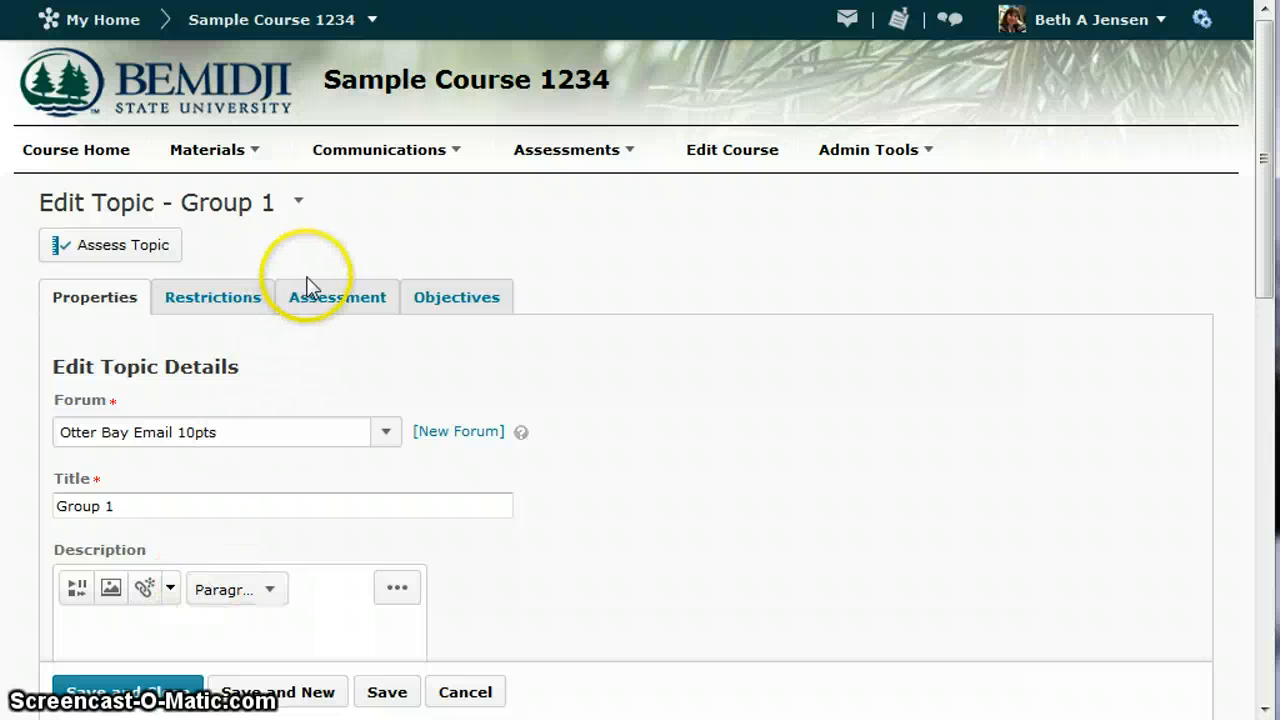
Review the Group 1 topic's assessment settings, including its grade item, score and rubrics, and save and close the topic.
{"action": "left_click", "coordinate": [318, 306]}
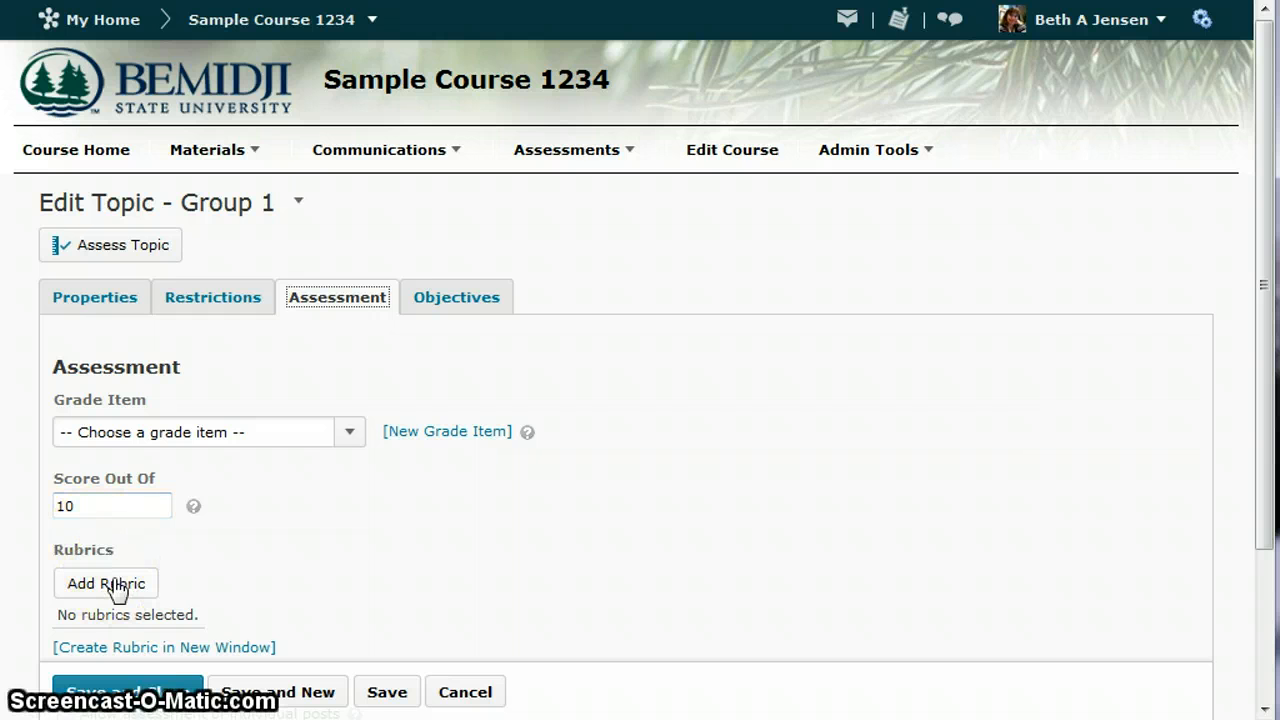
{"action": "left_click", "coordinate": [300, 557]}
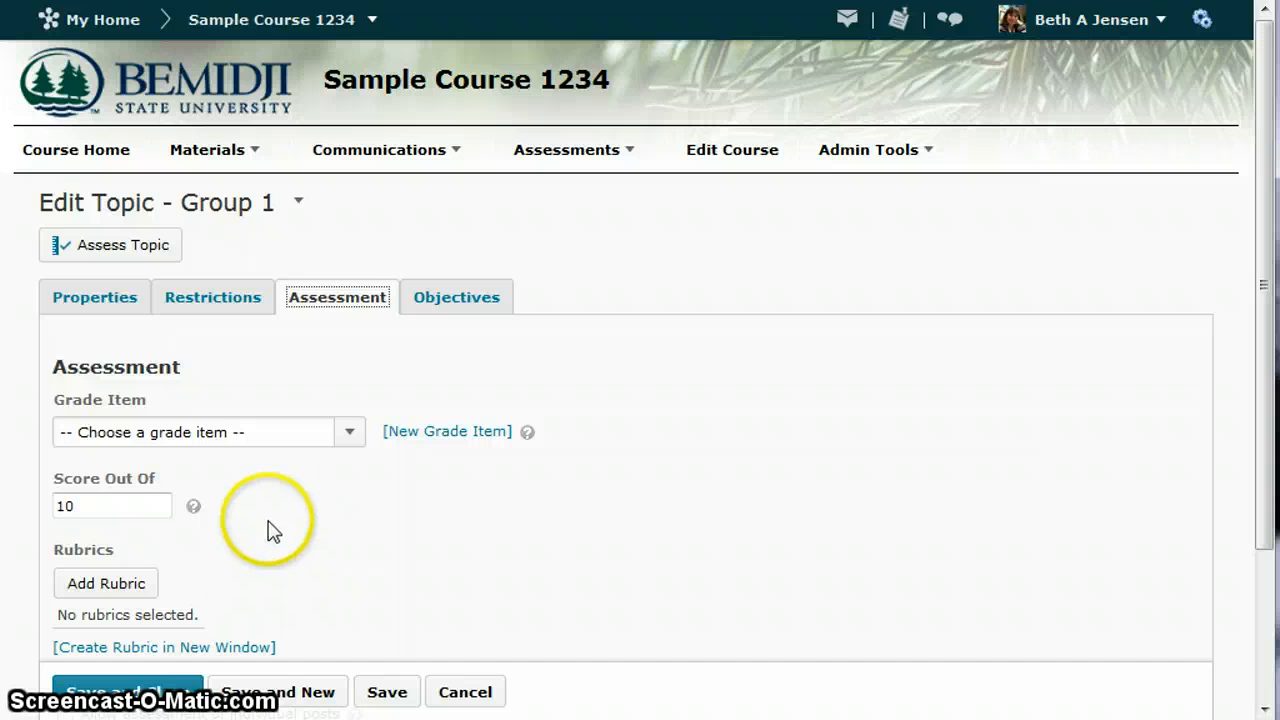
{"action": "left_click", "coordinate": [56, 508]}
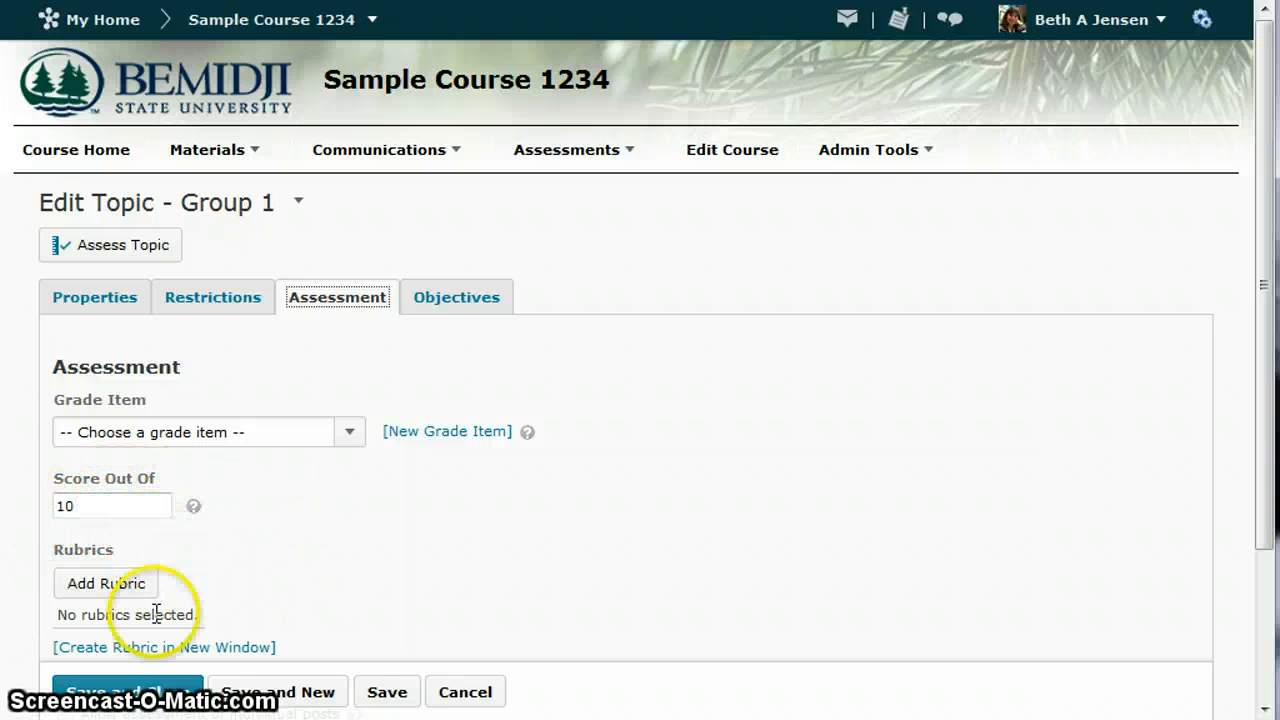
{"action": "left_click", "coordinate": [128, 692]}
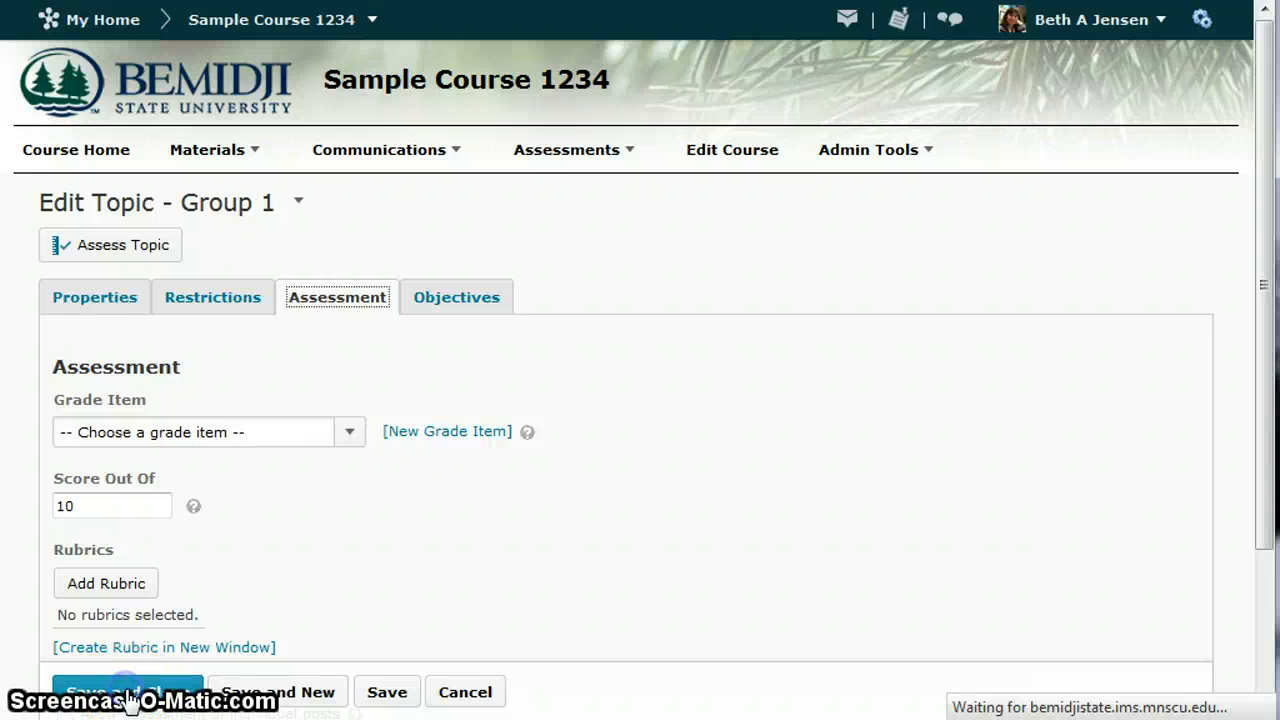
{"action": "scroll", "coordinate": [335, 557], "scroll_direction": "down", "scroll_amount": 7}
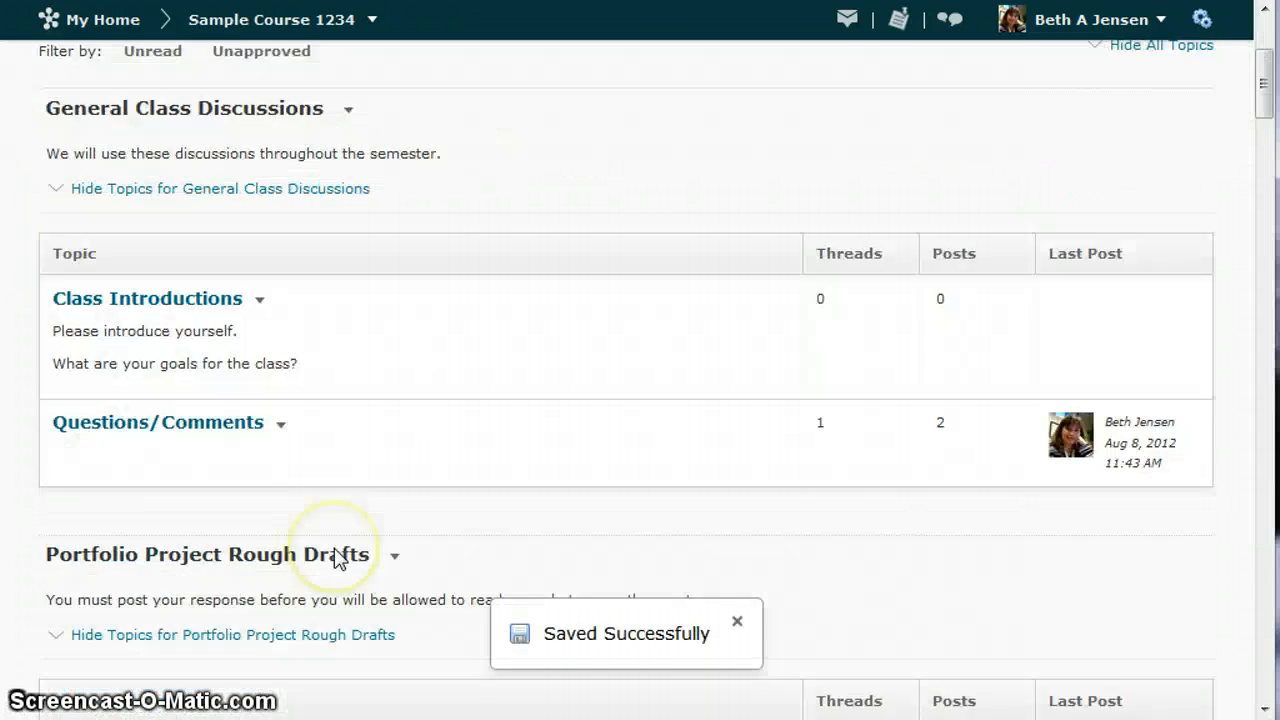
{"action": "scroll", "coordinate": [335, 557], "scroll_direction": "down", "scroll_amount": 5}
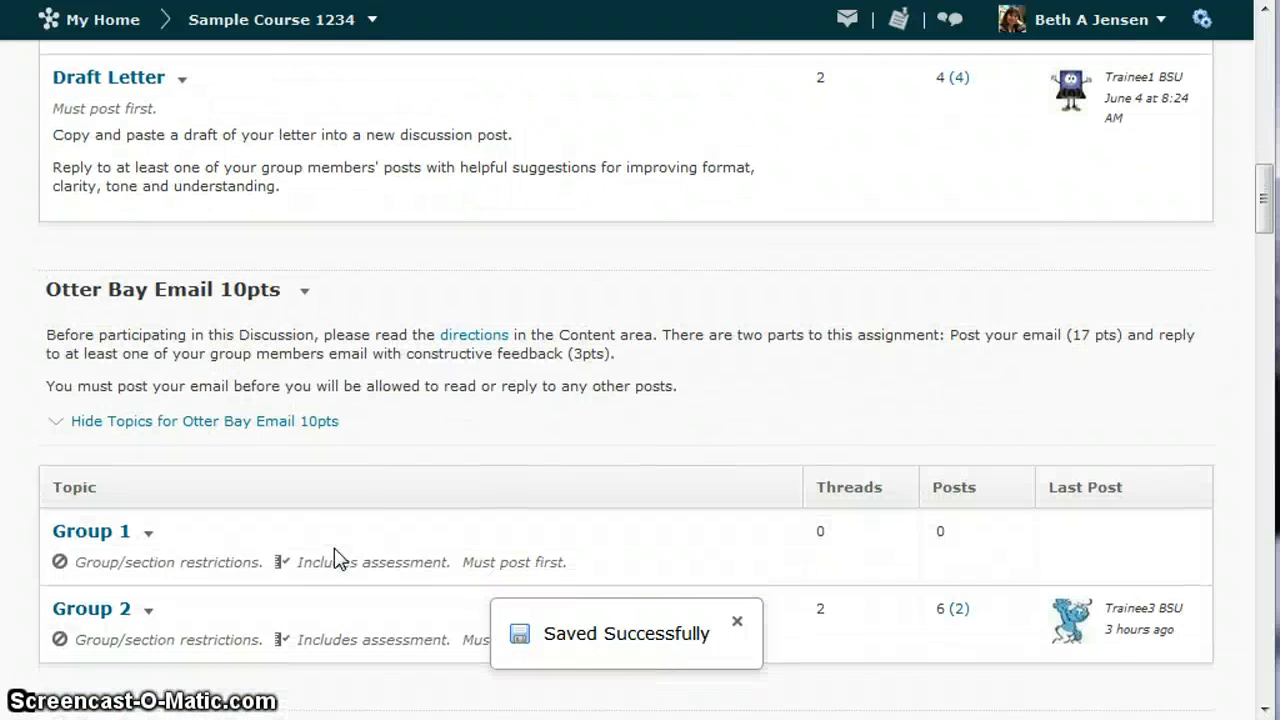
{"action": "left_click", "coordinate": [66, 541]}
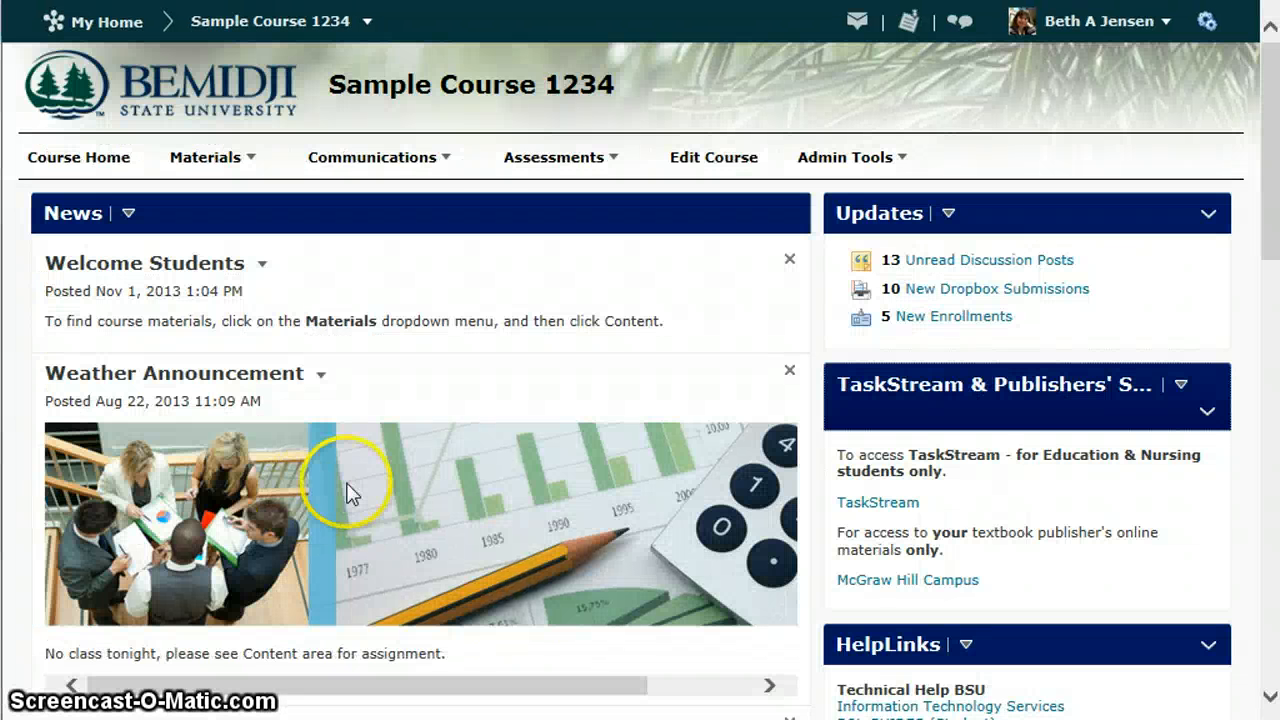
Go to the course grades and open the Otter Bay Group Discussion grade item for editing.
{"action": "left_click", "coordinate": [536, 176]}
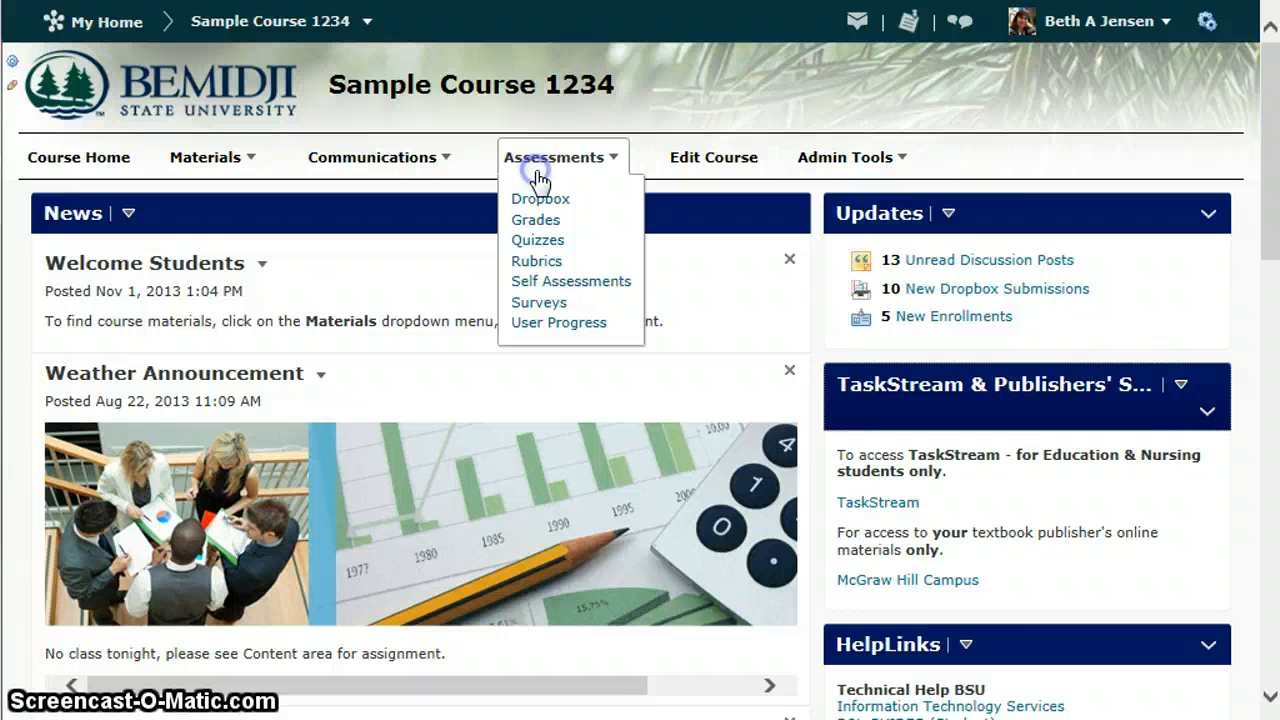
{"action": "left_click", "coordinate": [533, 222]}
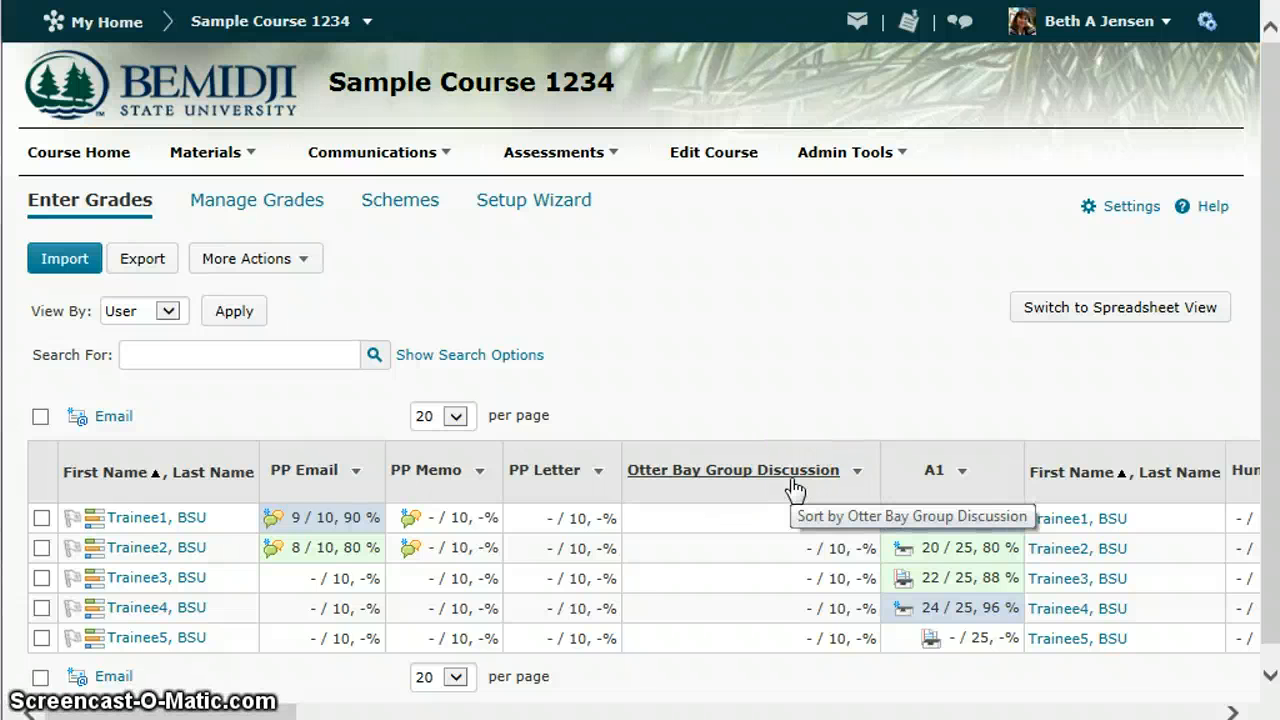
{"action": "left_click", "coordinate": [855, 476]}
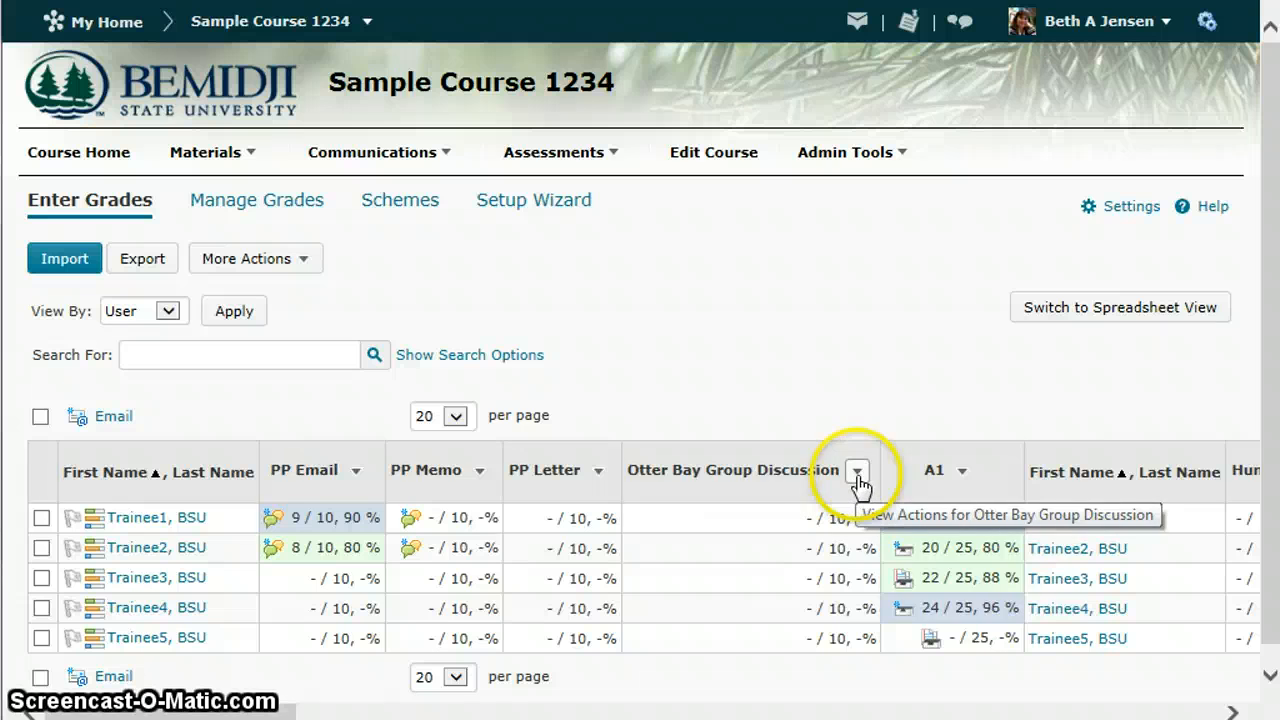
{"action": "left_click", "coordinate": [857, 476]}
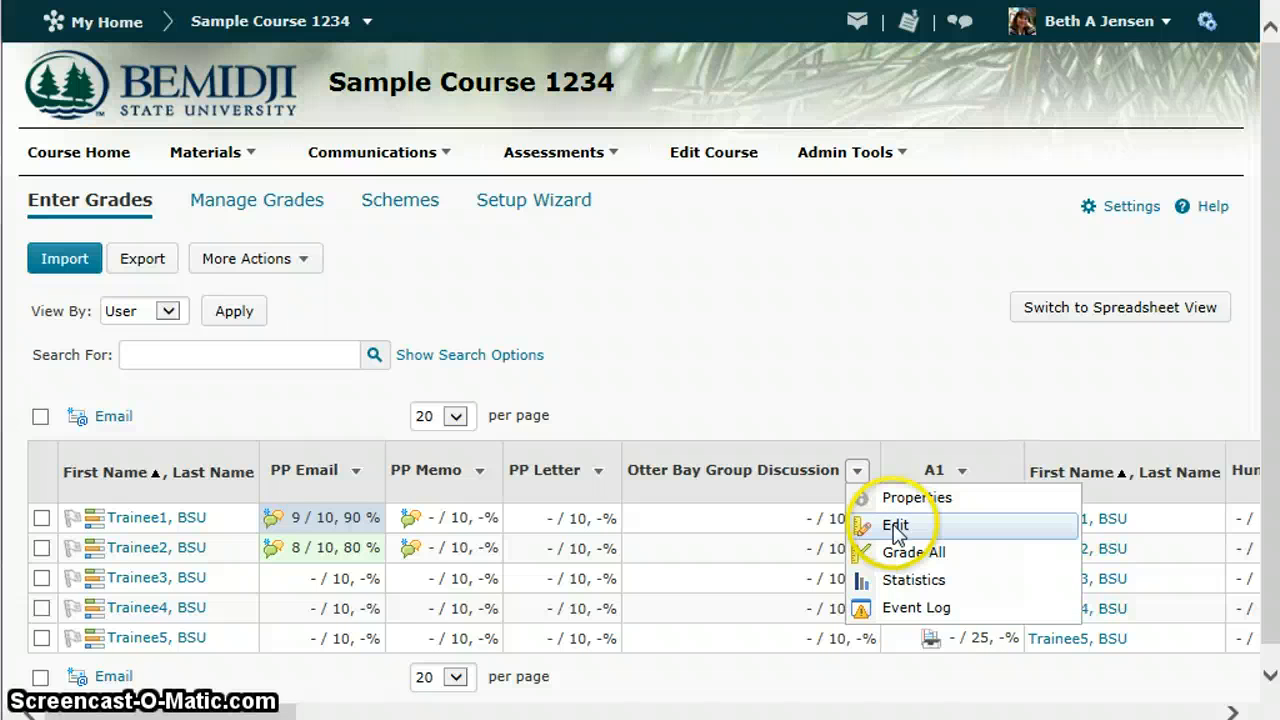
{"action": "left_click", "coordinate": [898, 530]}
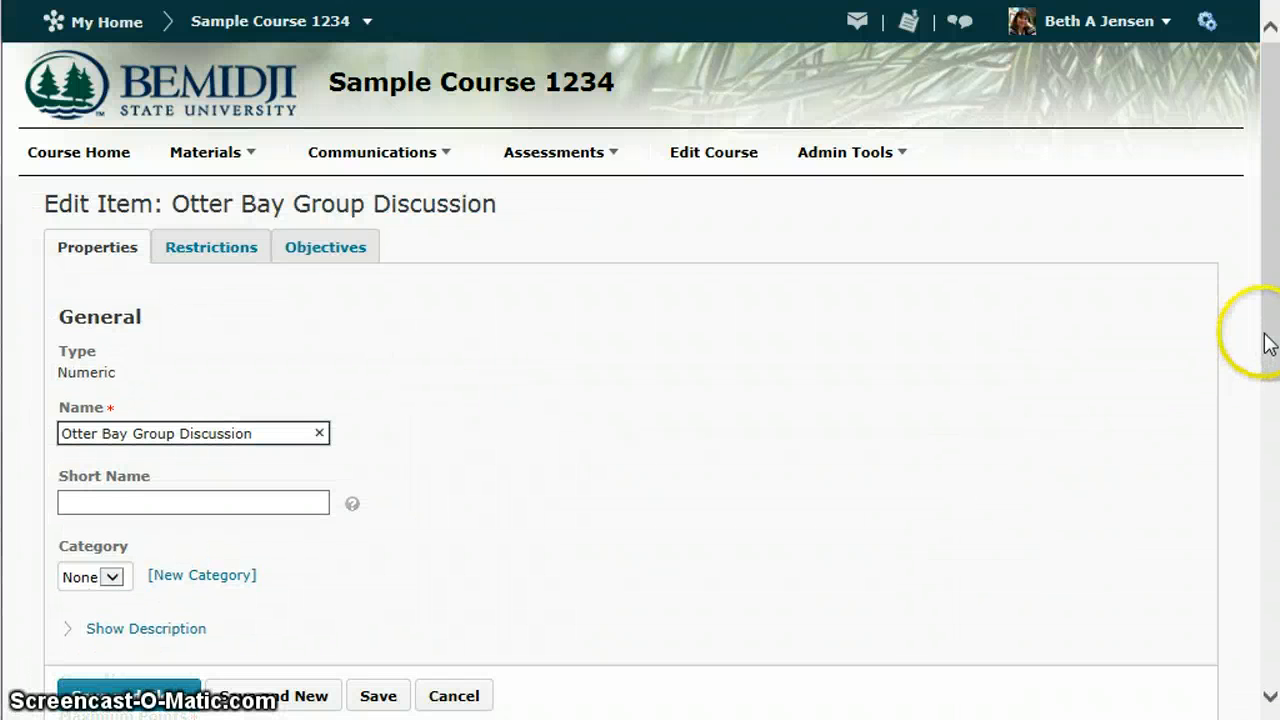
Attach the Group Discussion Rubric to the Otter Bay Group Discussion grade item and save and close it.
{"action": "left_click_drag", "start_coordinate": [1265, 342], "coordinate": [1240, 460]}
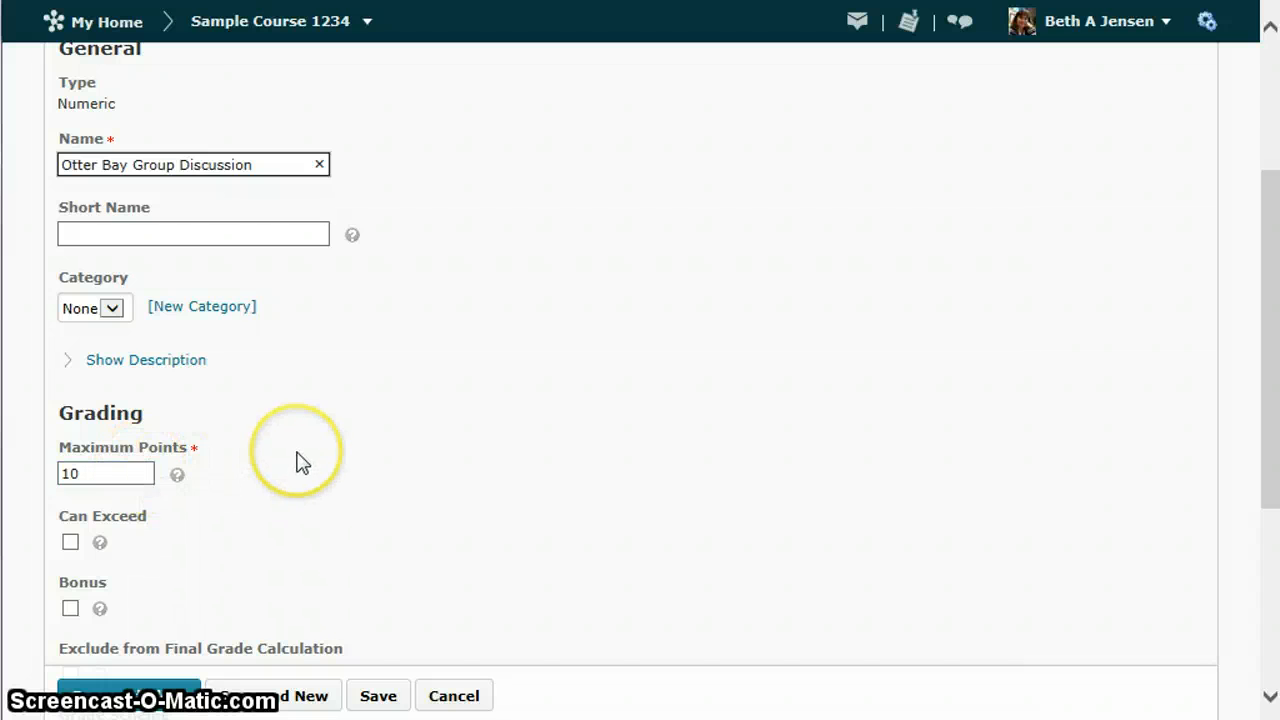
{"action": "scroll", "coordinate": [296, 463], "scroll_direction": "down", "scroll_amount": 3}
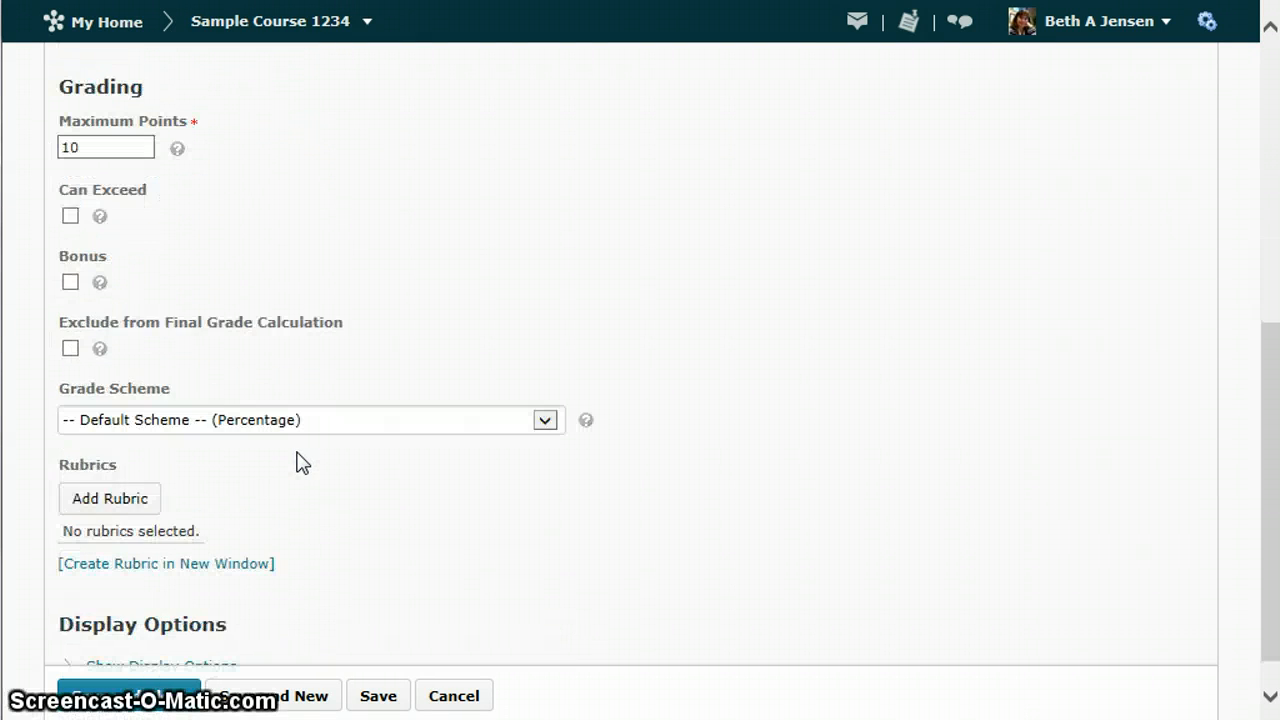
{"action": "left_click", "coordinate": [135, 487]}
{"action": "left_click", "coordinate": [88, 505]}
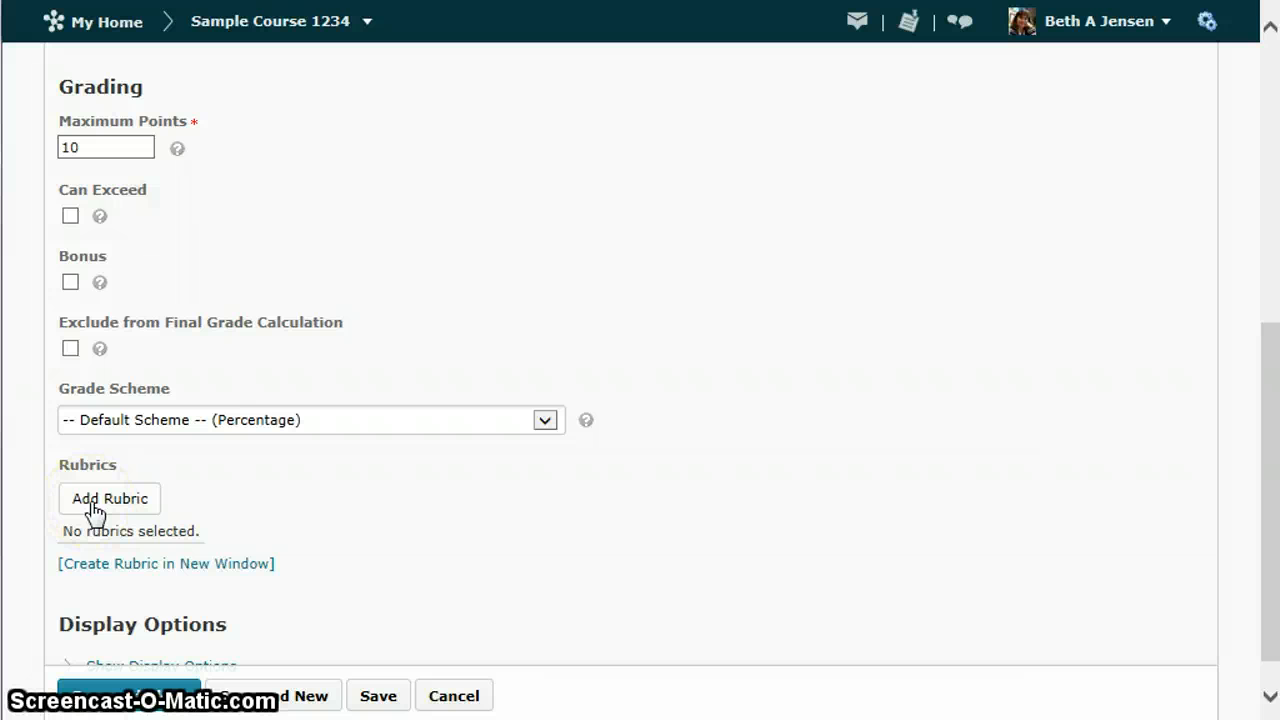
{"action": "left_click", "coordinate": [91, 509]}
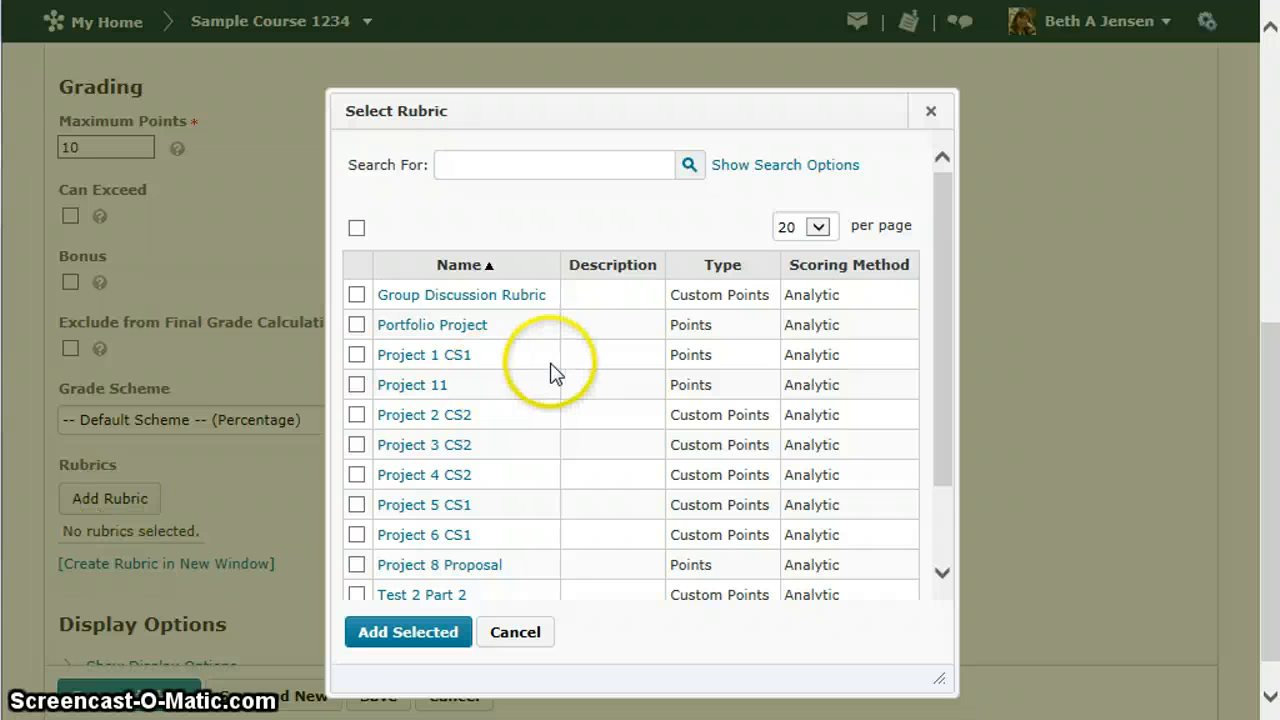
{"action": "left_click", "coordinate": [357, 295]}
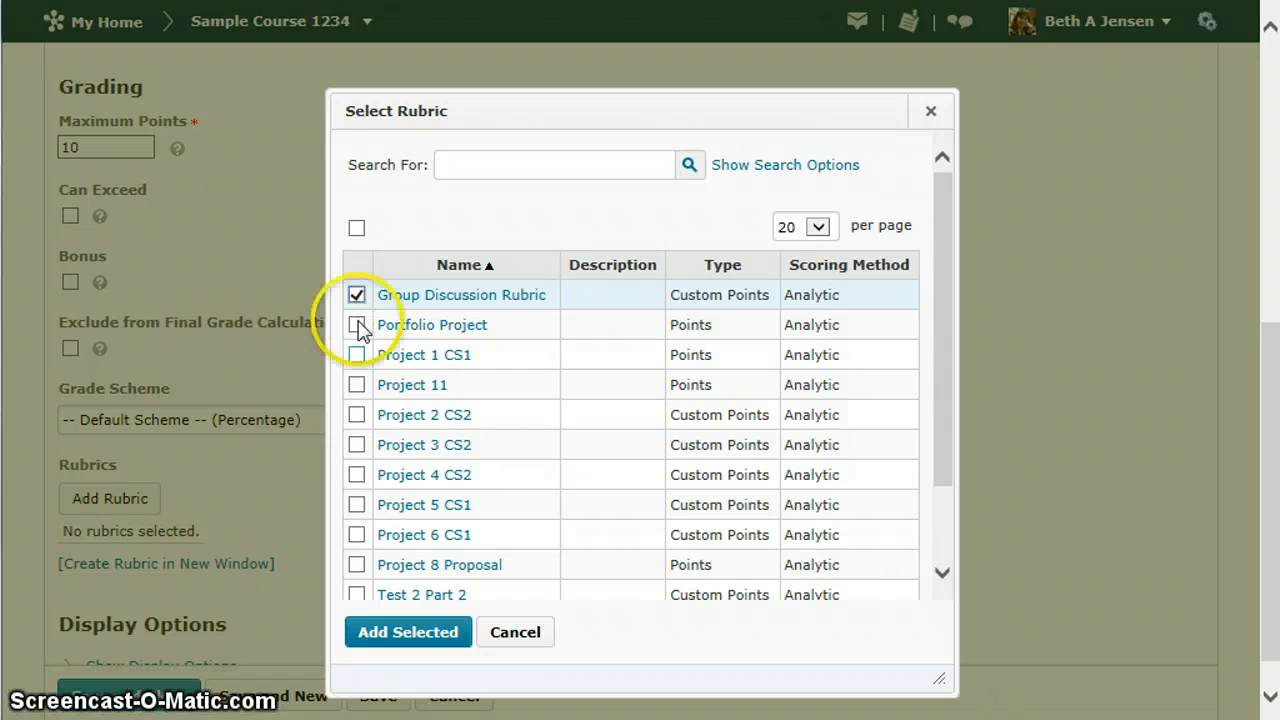
{"action": "left_click", "coordinate": [390, 643]}
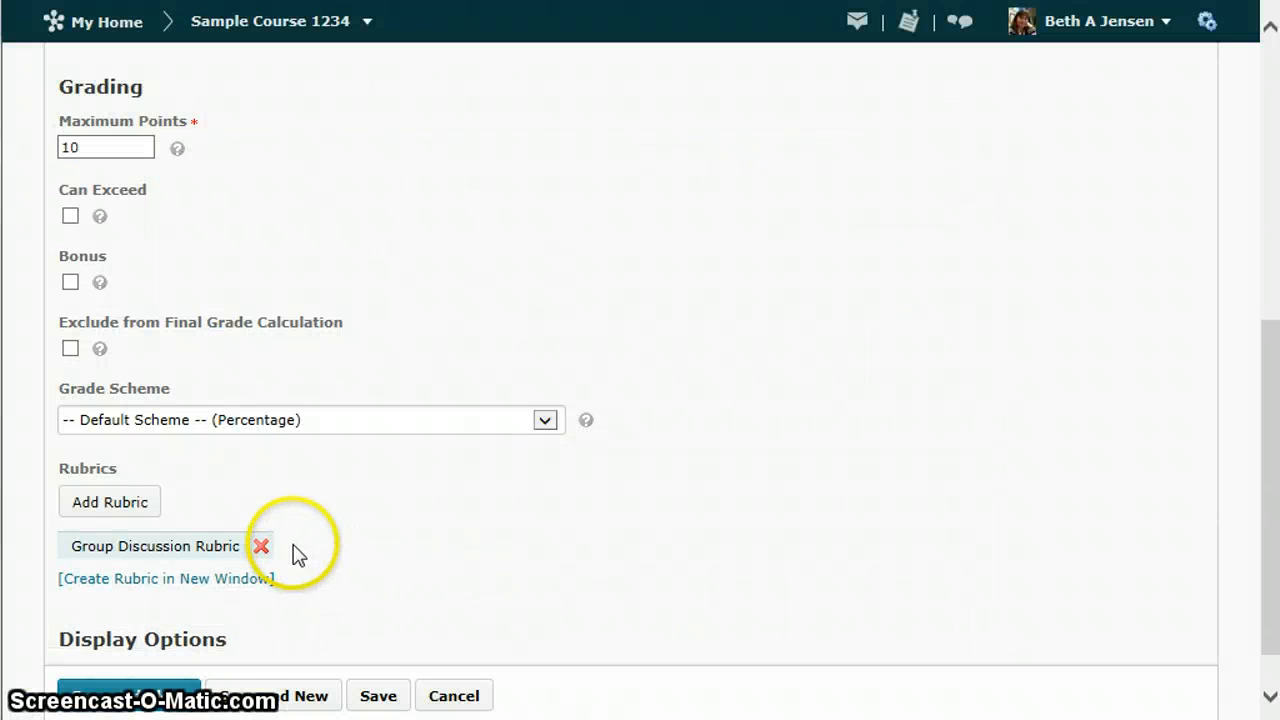
{"action": "left_click", "coordinate": [143, 696]}
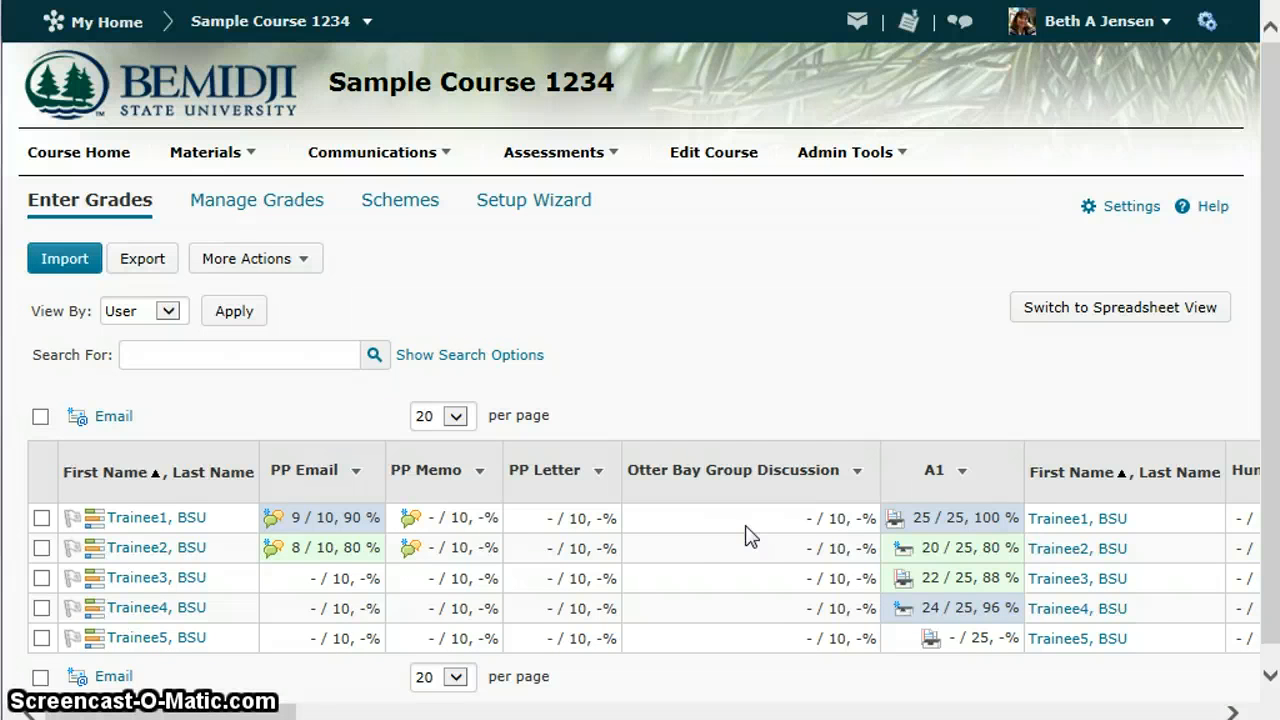
Open grading of all users for the Otter Bay Group Discussion item and view the users by groups.
{"action": "left_click", "coordinate": [857, 478]}
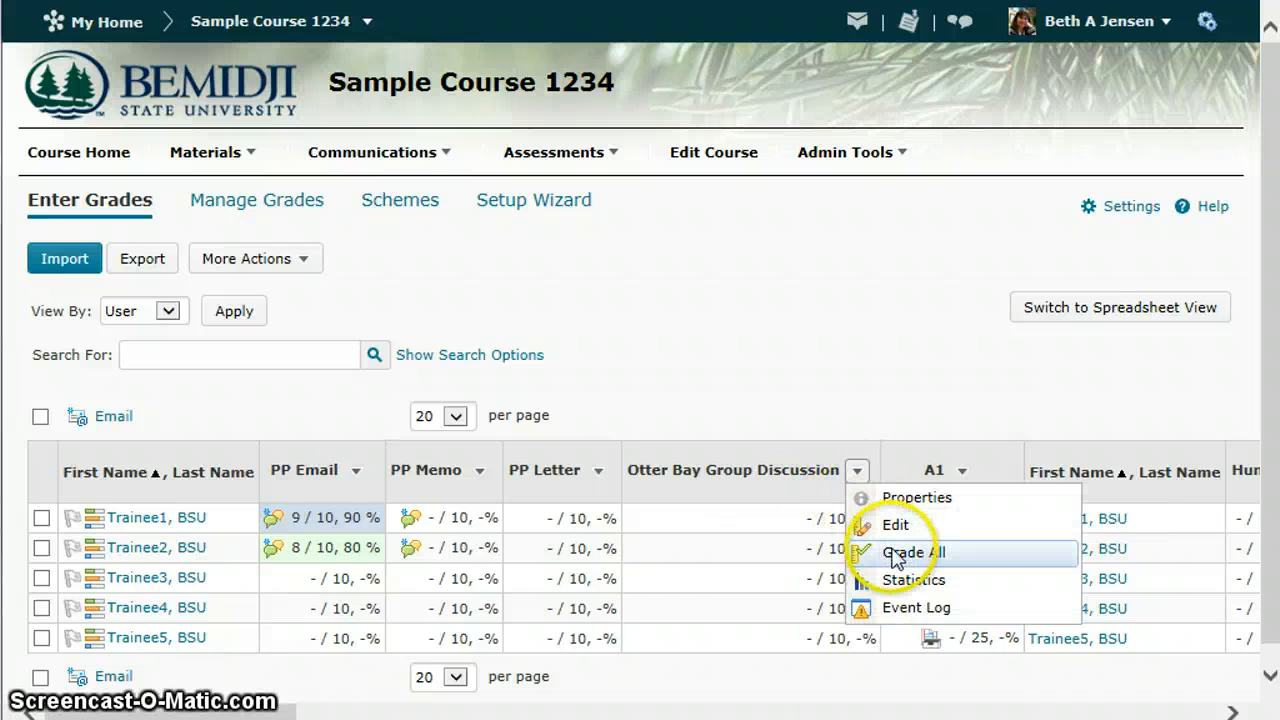
{"action": "left_click", "coordinate": [896, 555]}
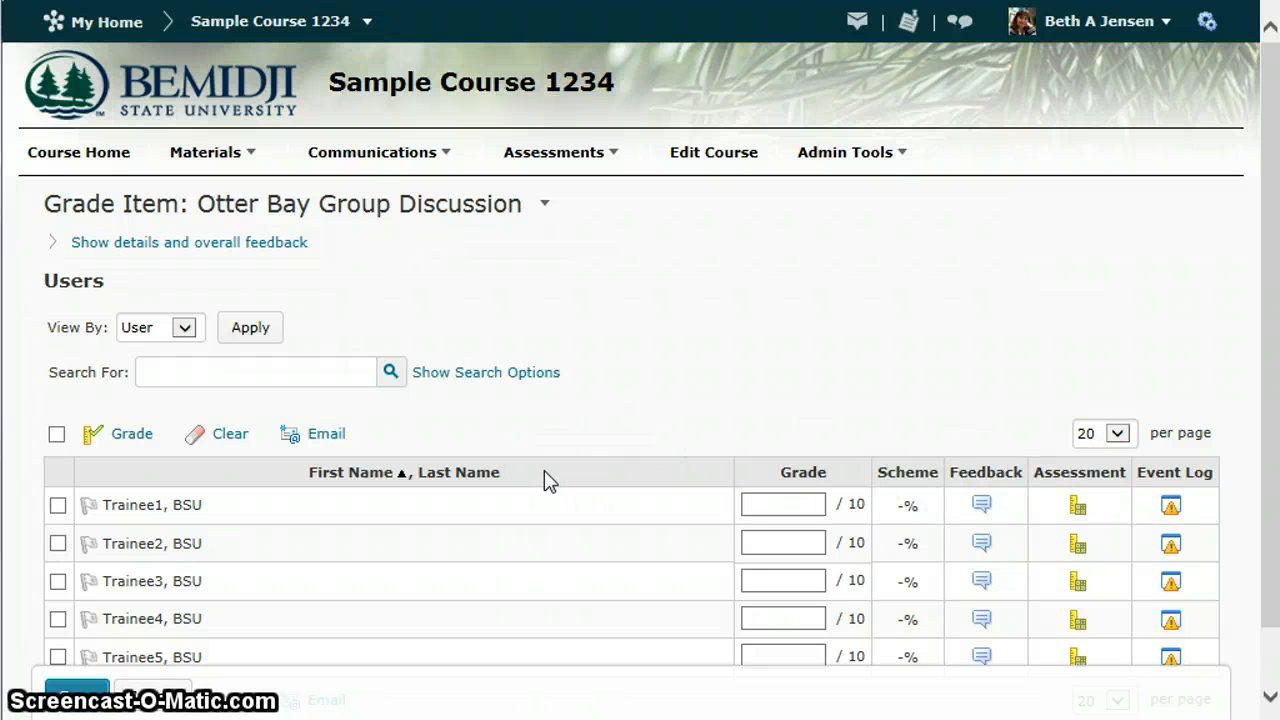
{"action": "left_click", "coordinate": [178, 338]}
{"action": "left_click", "coordinate": [178, 344]}
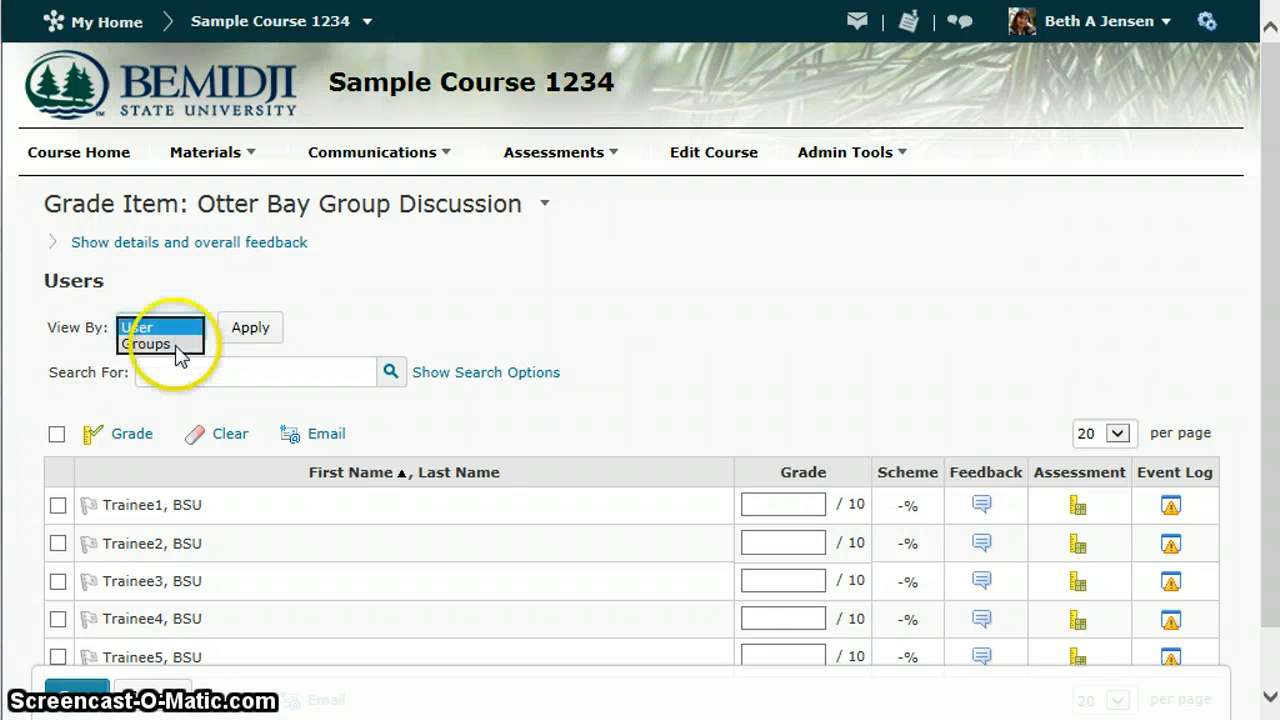
{"action": "left_click", "coordinate": [254, 336]}
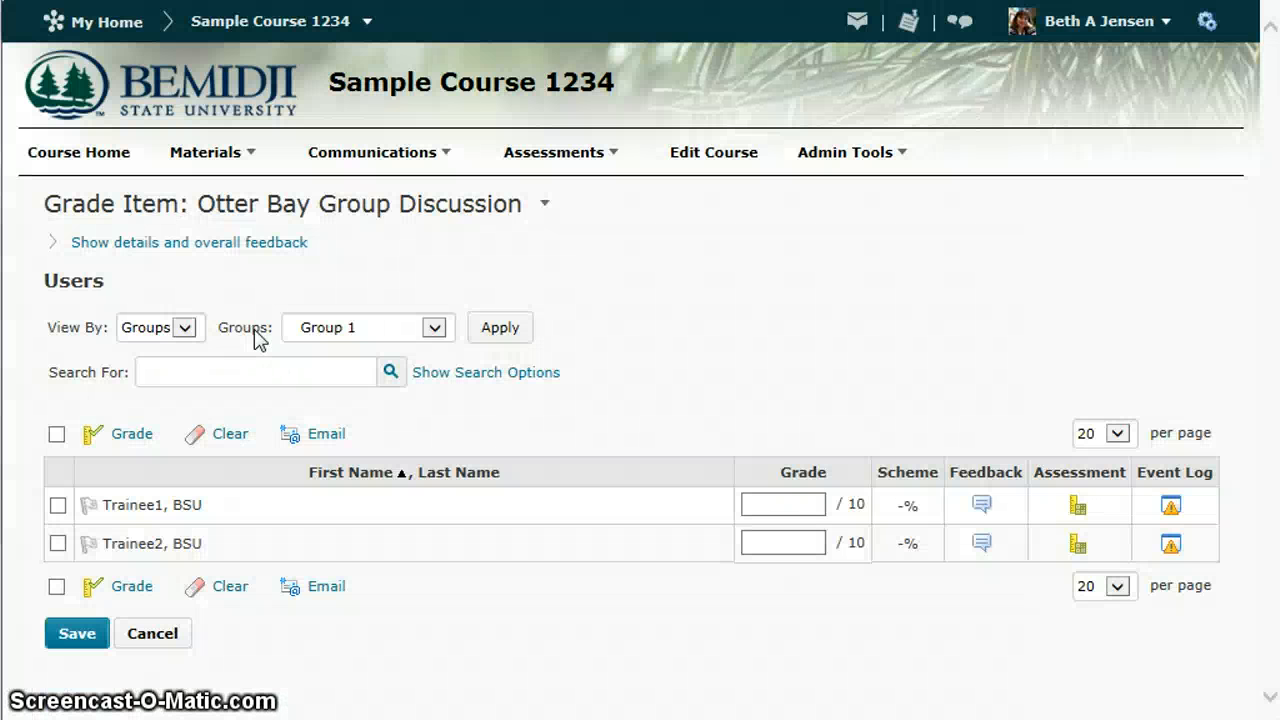
Filter the grading list to a group from the Peer Review category.
{"action": "left_click", "coordinate": [434, 329]}
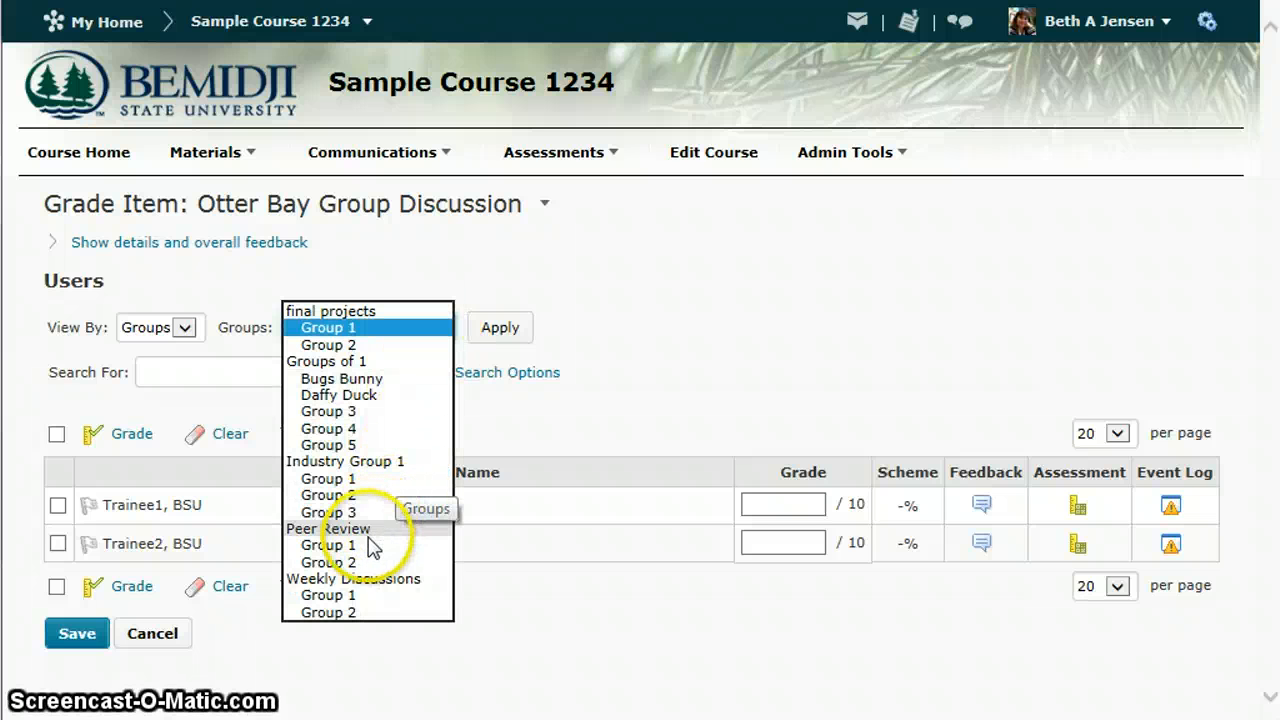
{"action": "left_click", "coordinate": [340, 563]}
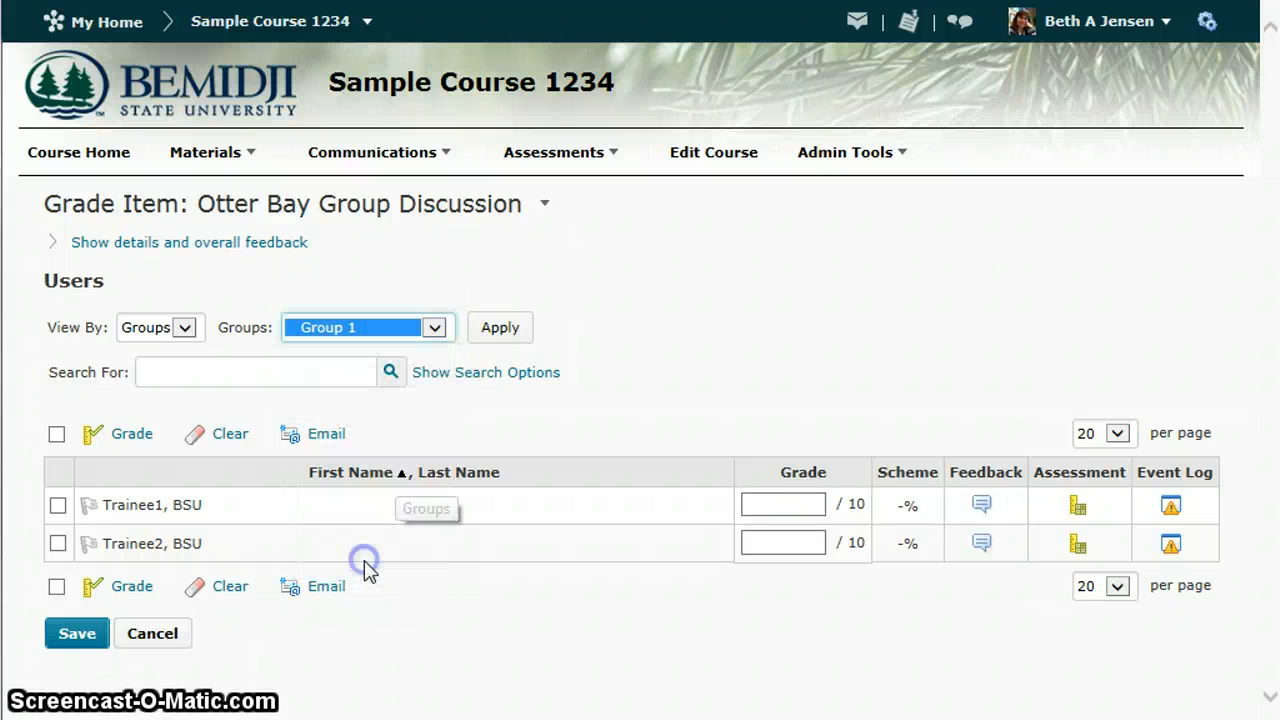
{"action": "left_click", "coordinate": [496, 330]}
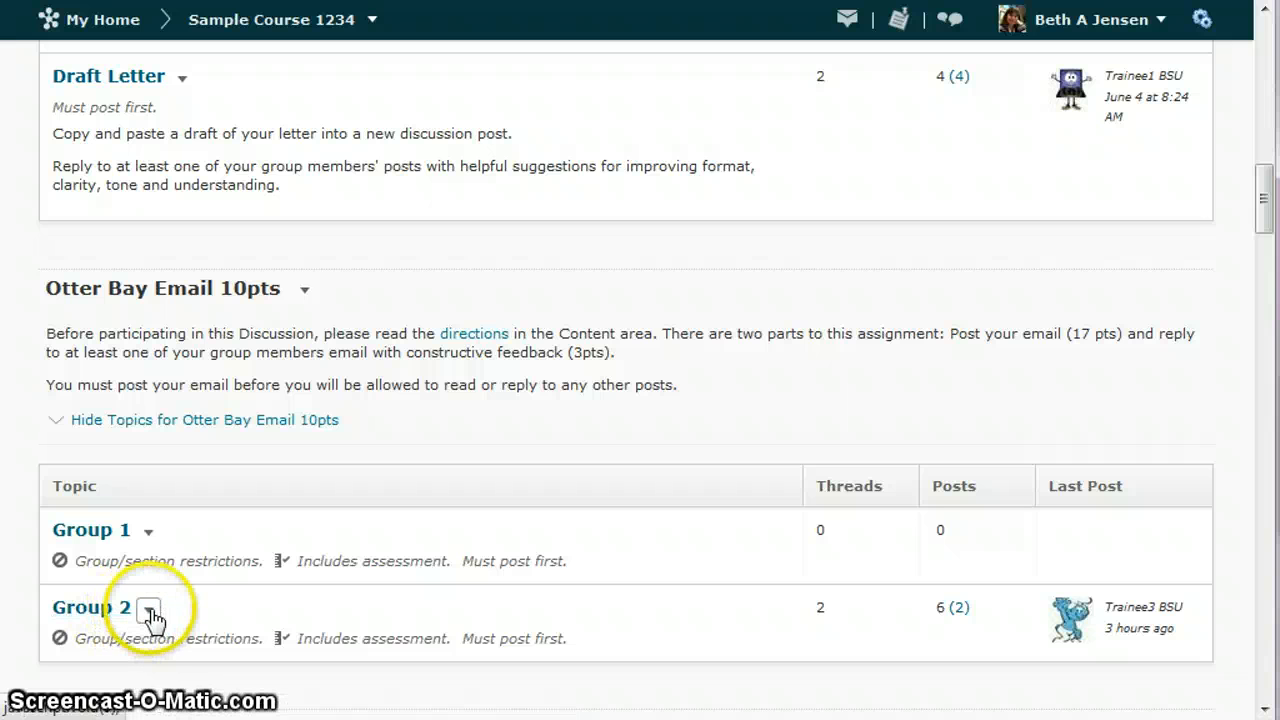
Open the assessment page of the Otter Bay Email forum's Group 2 topic with users viewed by Groups.
{"action": "left_click", "coordinate": [150, 612]}
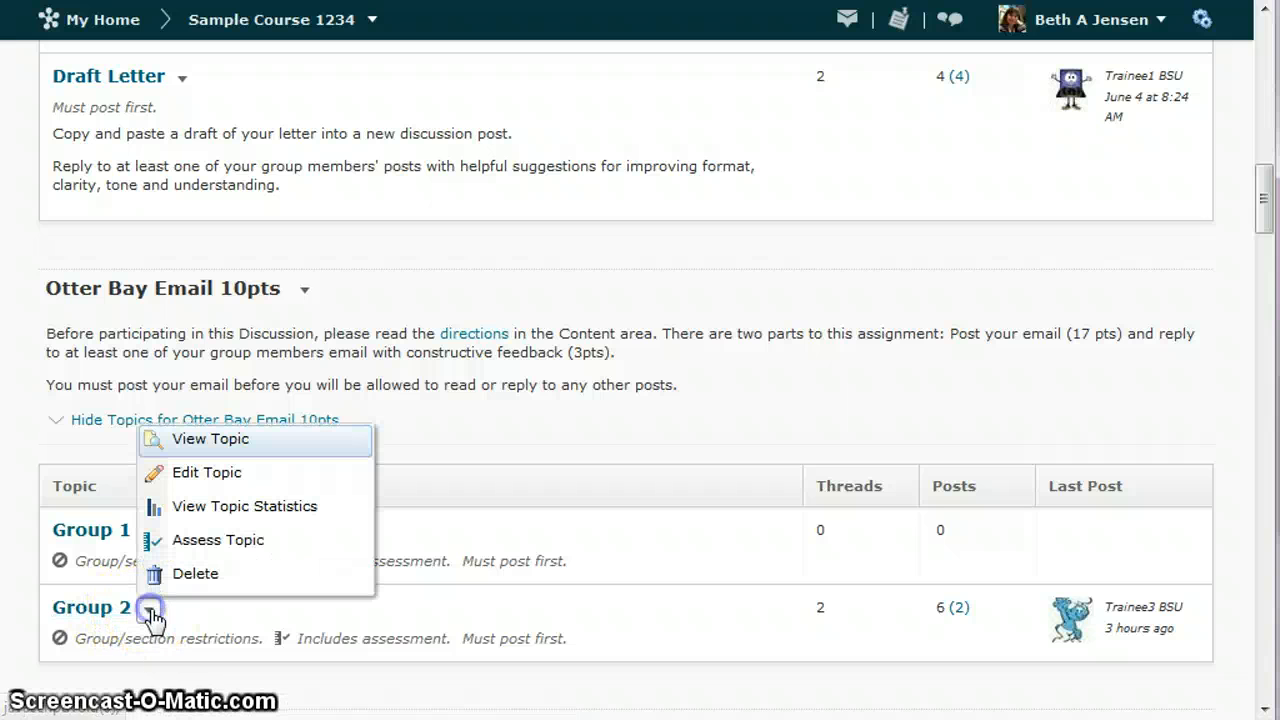
{"action": "left_click", "coordinate": [206, 548]}
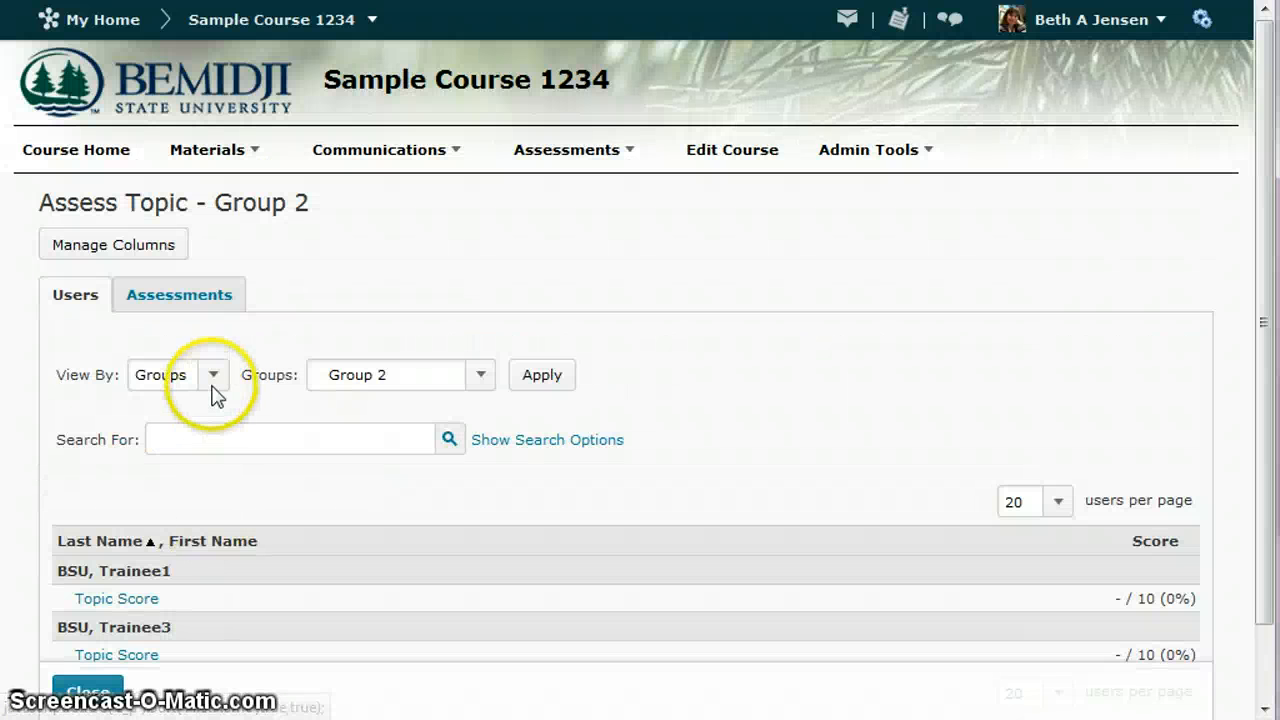
{"action": "left_click", "coordinate": [213, 377]}
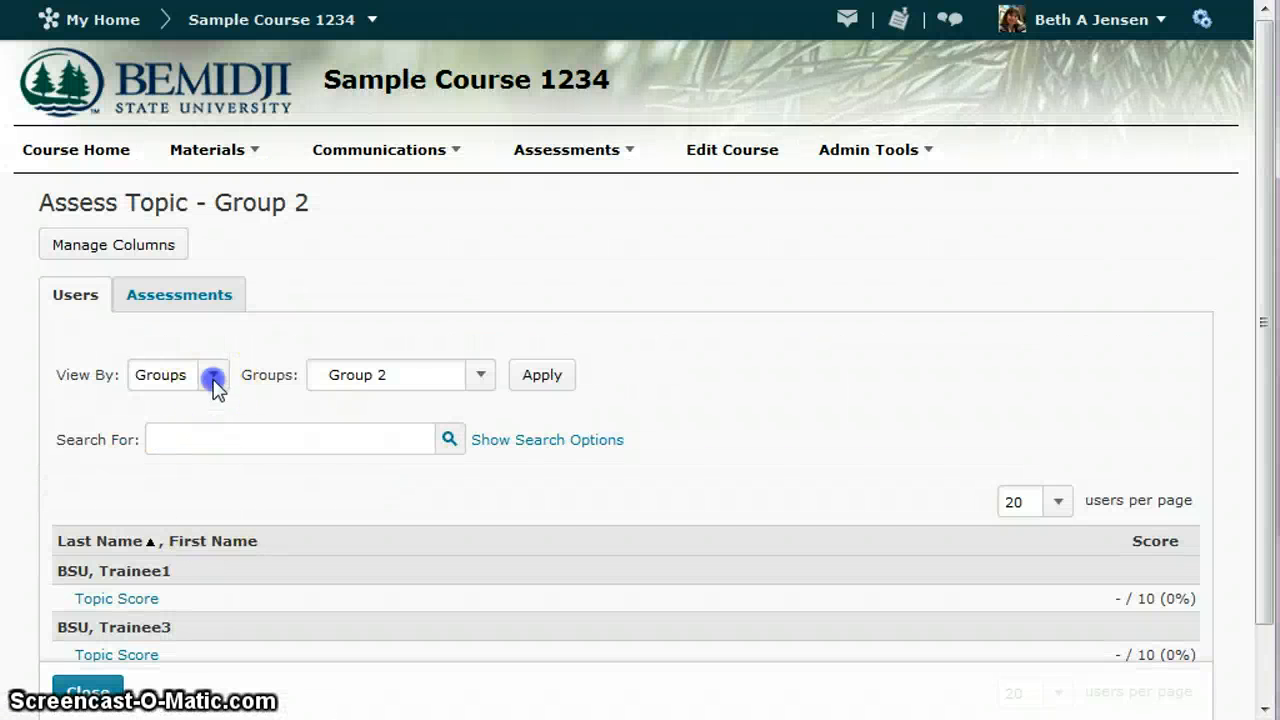
{"action": "left_click", "coordinate": [207, 416]}
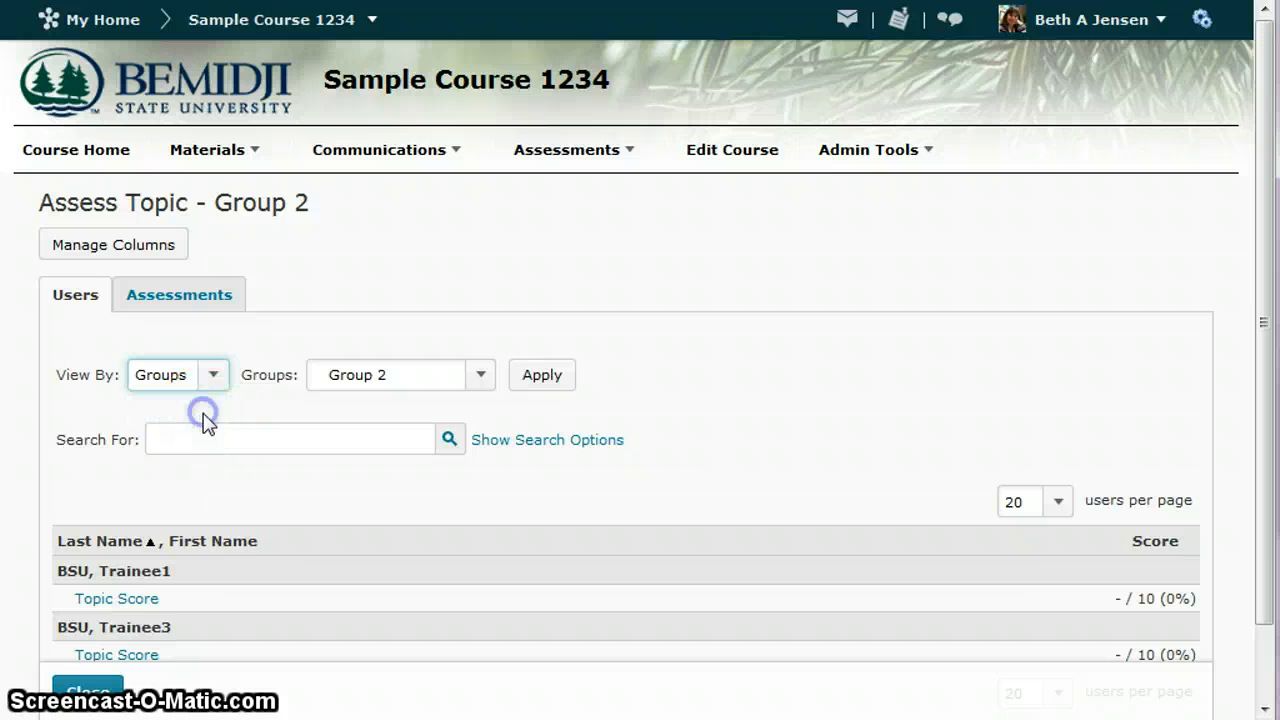
Filter the topic's user list to Group 2 of the Peer Review category.
{"action": "left_click", "coordinate": [480, 377]}
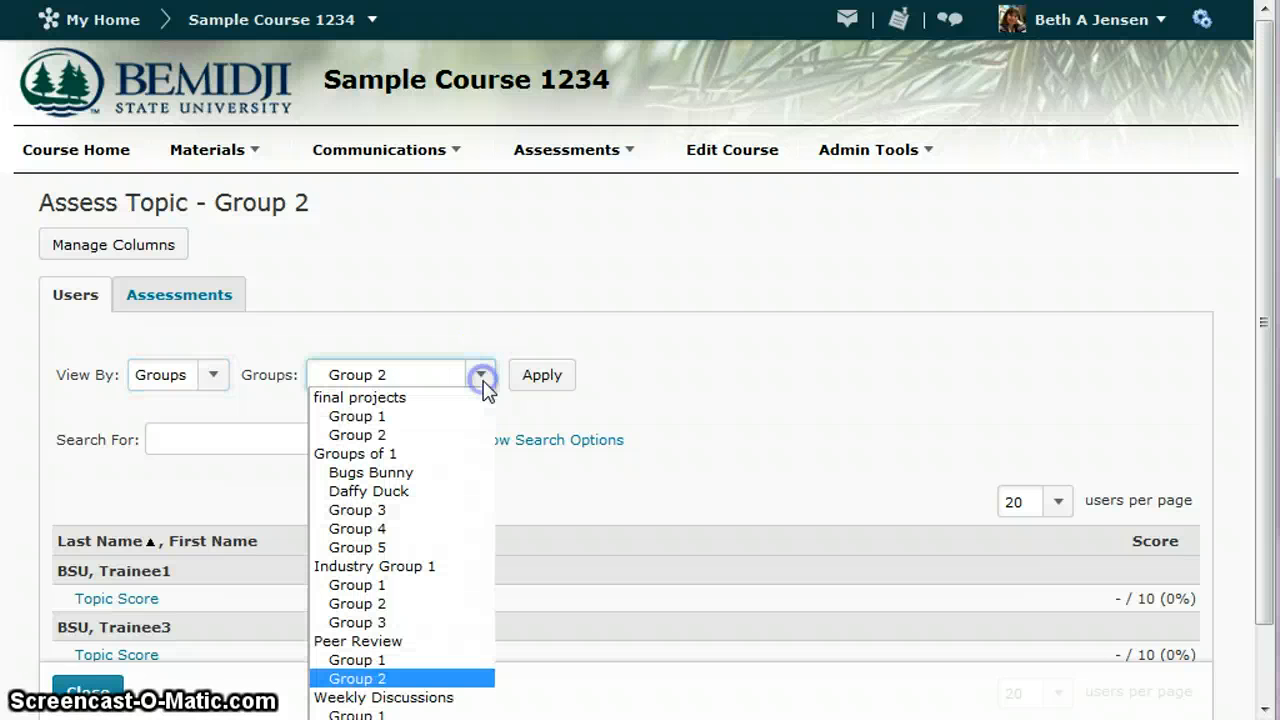
{"action": "left_click", "coordinate": [413, 679]}
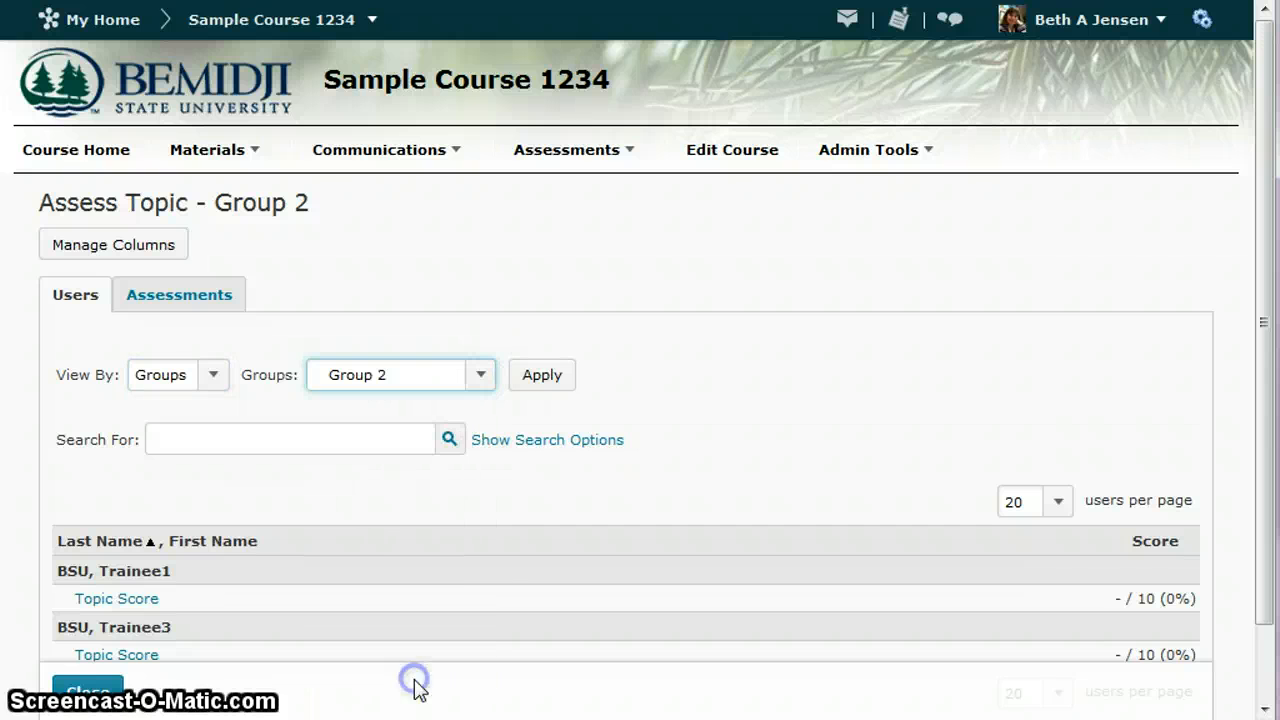
{"action": "left_click", "coordinate": [542, 385]}
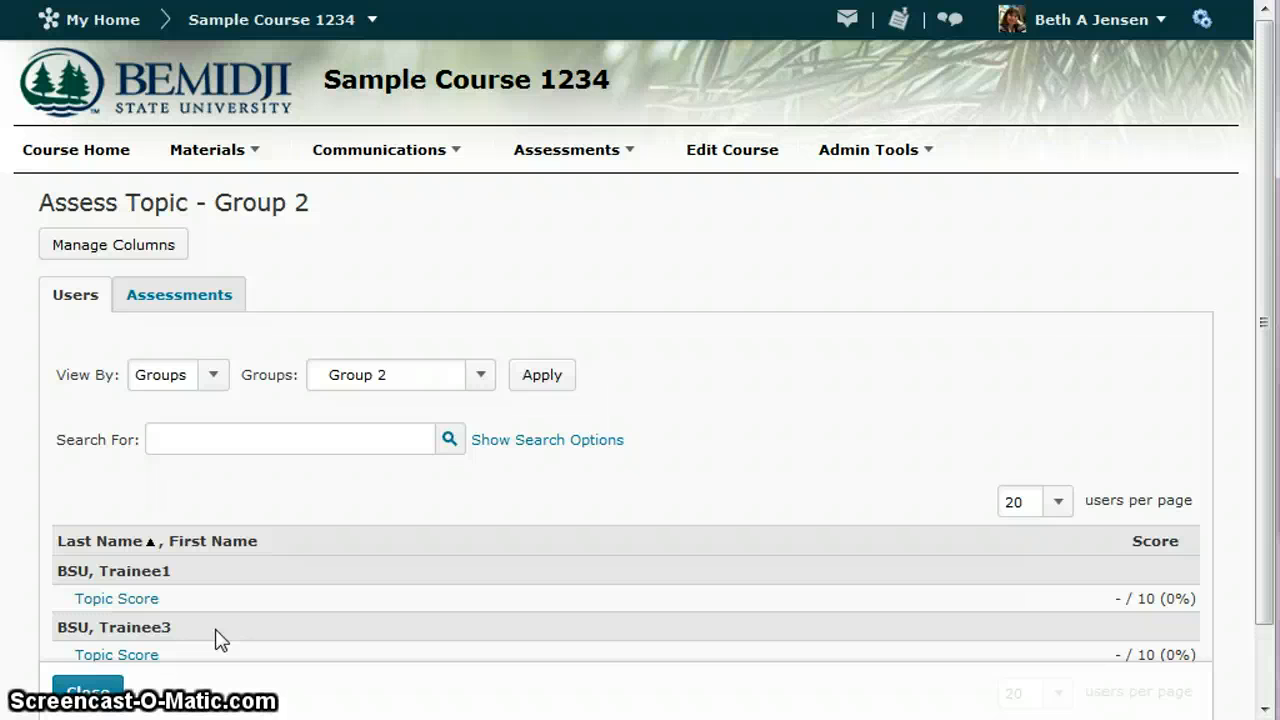
Open the first trainee's topic score, read through that trainee's posts in the Group 2 topic, and close it without scoring.
{"action": "left_click", "coordinate": [160, 593]}
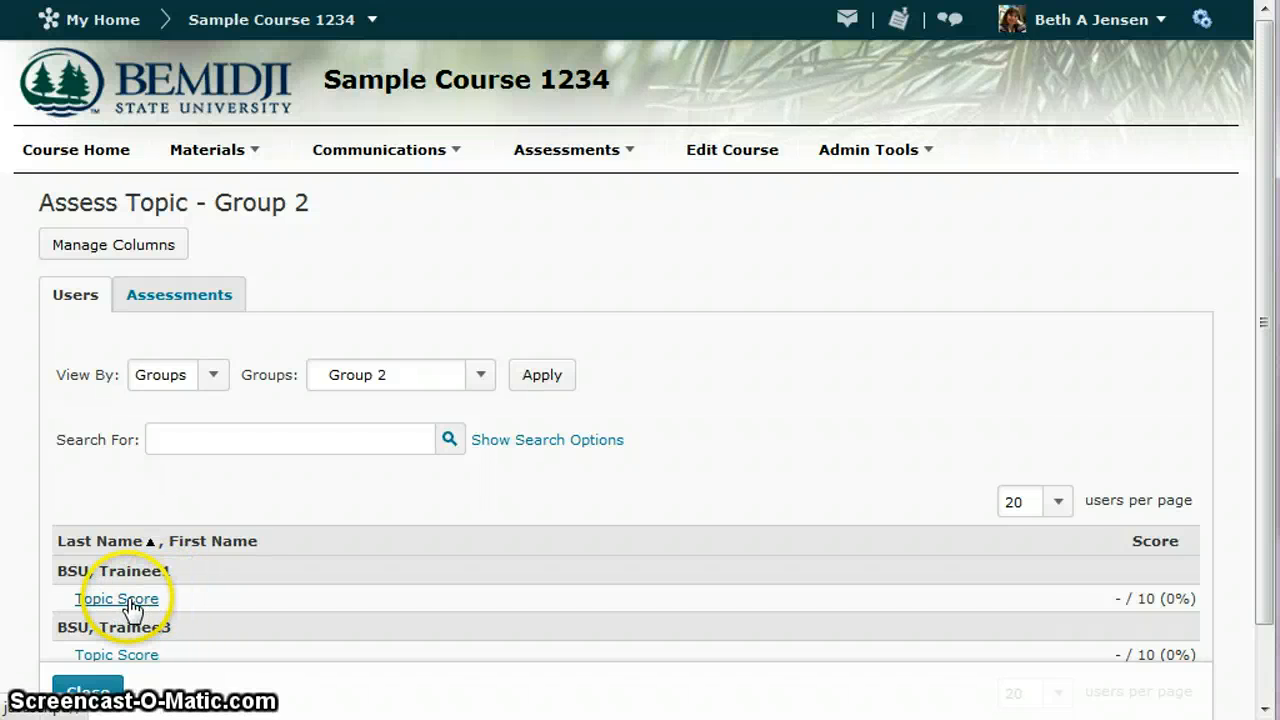
{"action": "left_click", "coordinate": [129, 600]}
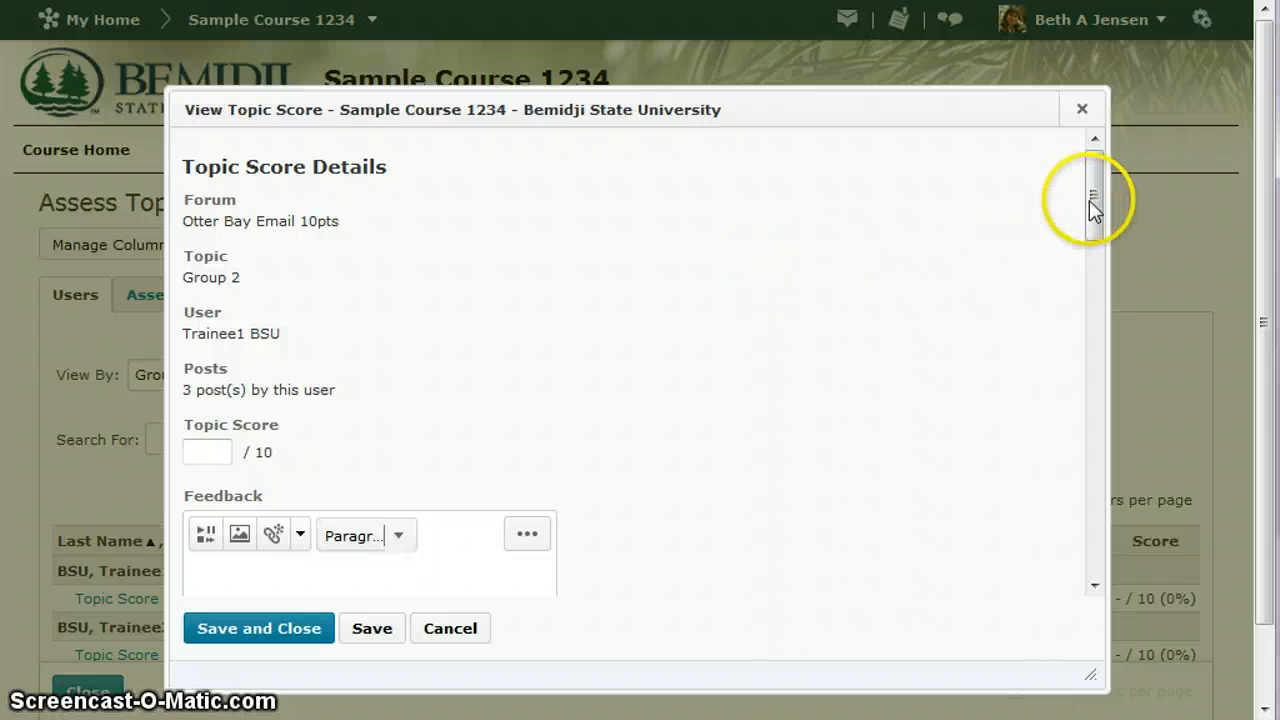
{"action": "left_click_drag", "start_coordinate": [1094, 200], "coordinate": [1090, 375]}
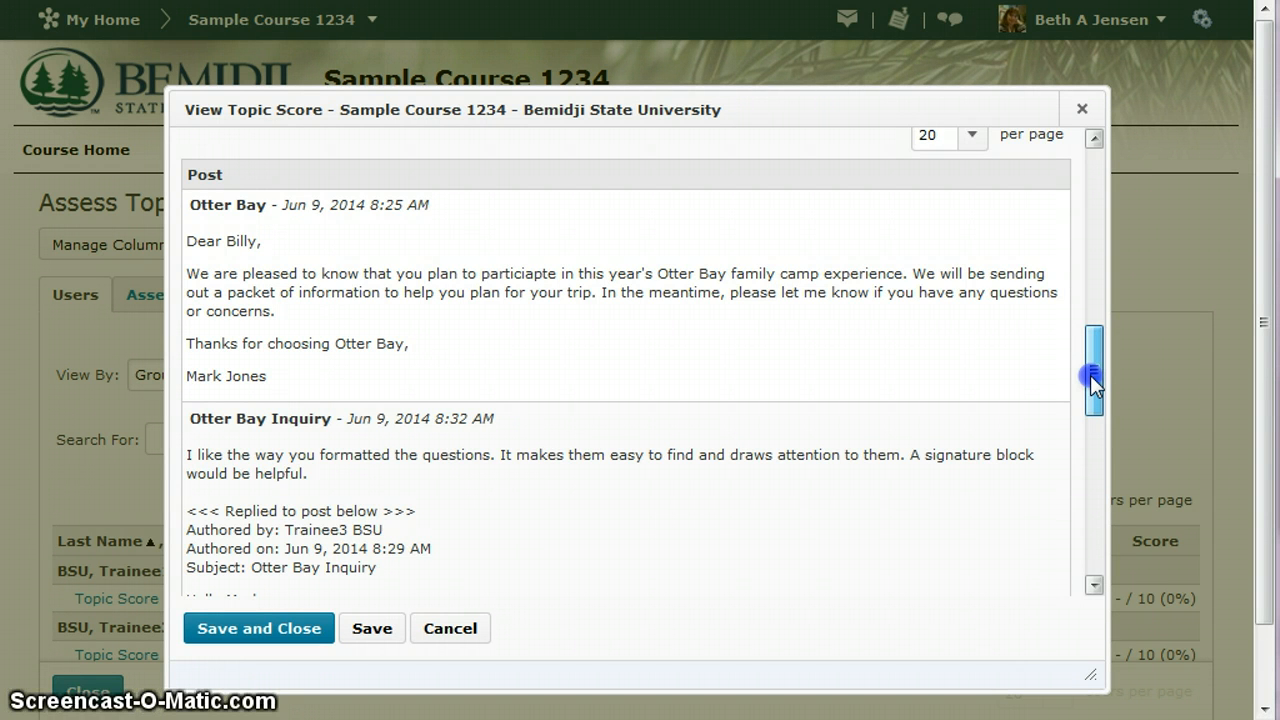
{"action": "left_click_drag", "start_coordinate": [1090, 375], "coordinate": [1090, 426]}
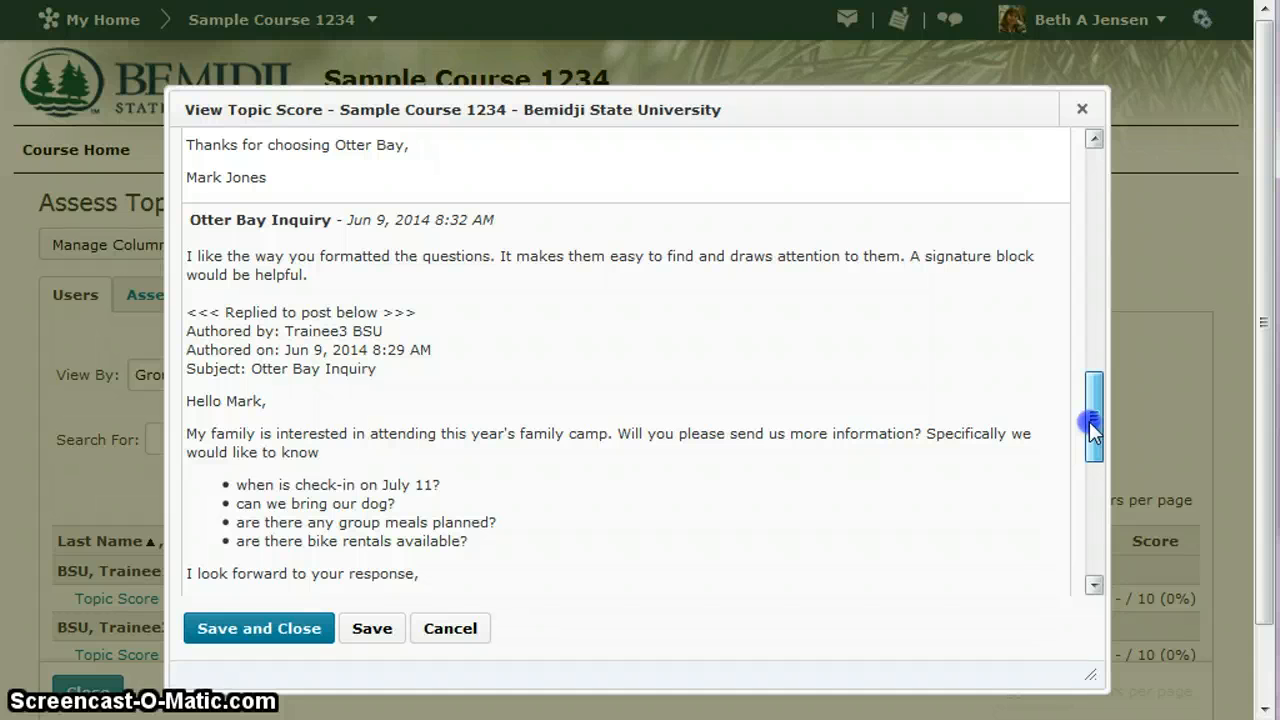
{"action": "left_click_drag", "start_coordinate": [1089, 422], "coordinate": [1114, 257]}
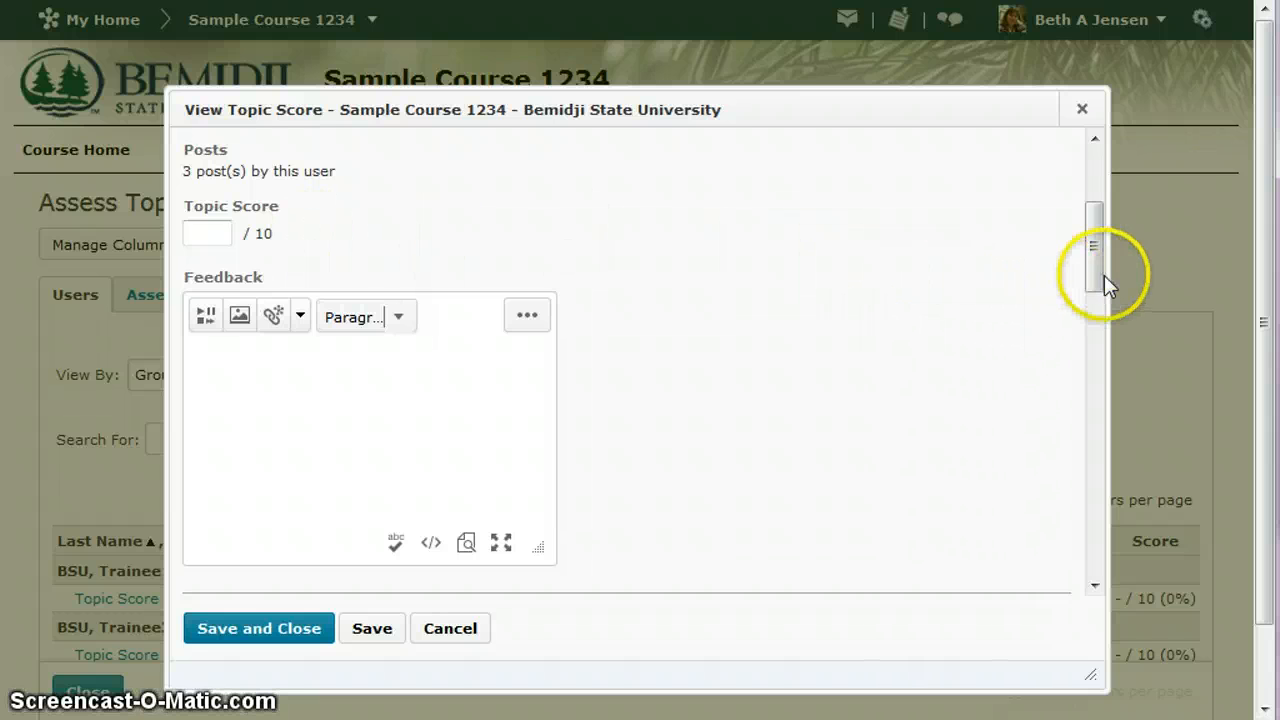
{"action": "left_click_drag", "start_coordinate": [1087, 278], "coordinate": [1066, 418]}
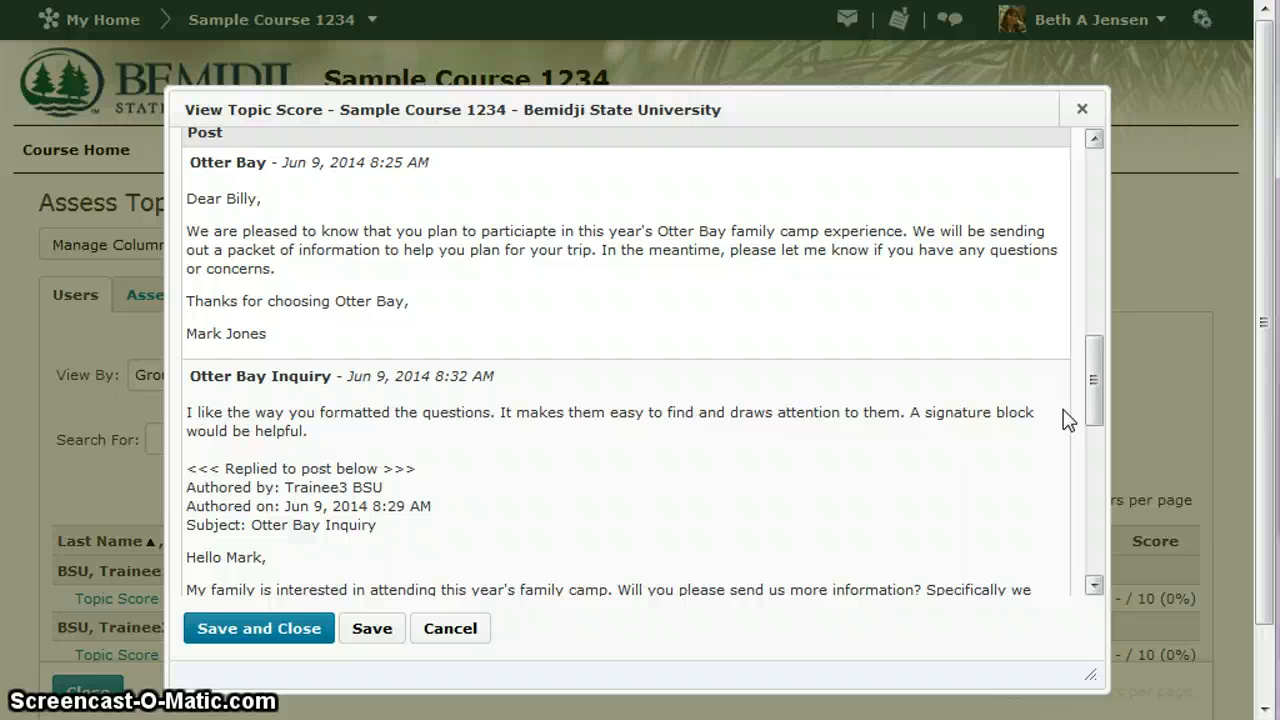
{"action": "left_click", "coordinate": [450, 630]}
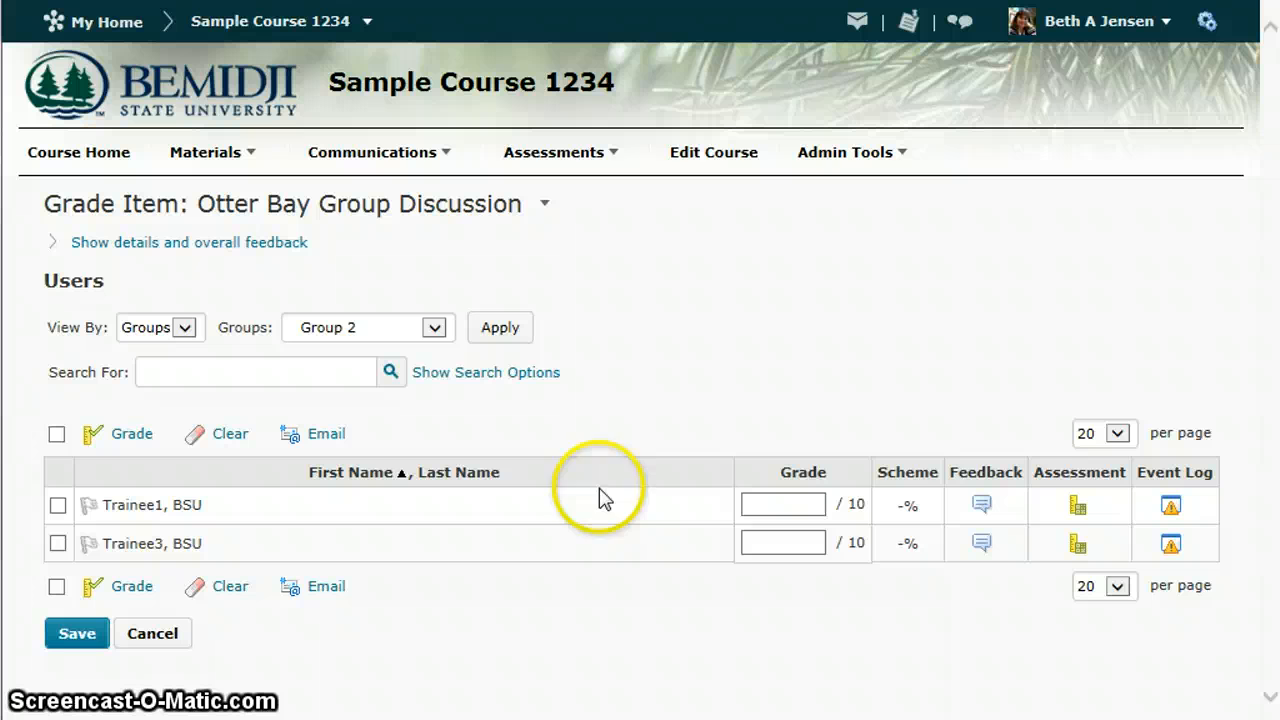
Open the first trainee's rubric assessment and rate the 2 Point Criteria: three-paragraph email Excellent, discussion message Good, salutation Excellent.
{"action": "left_click", "coordinate": [1080, 506]}
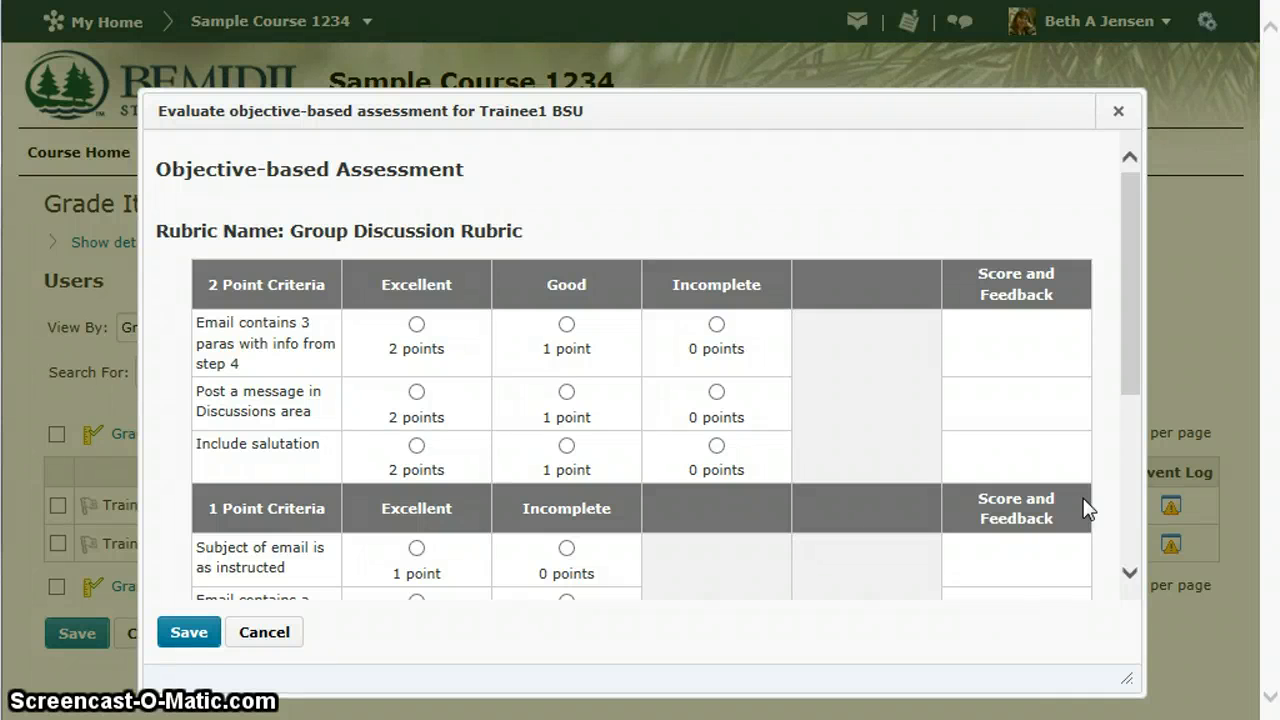
{"action": "left_click", "coordinate": [1130, 365]}
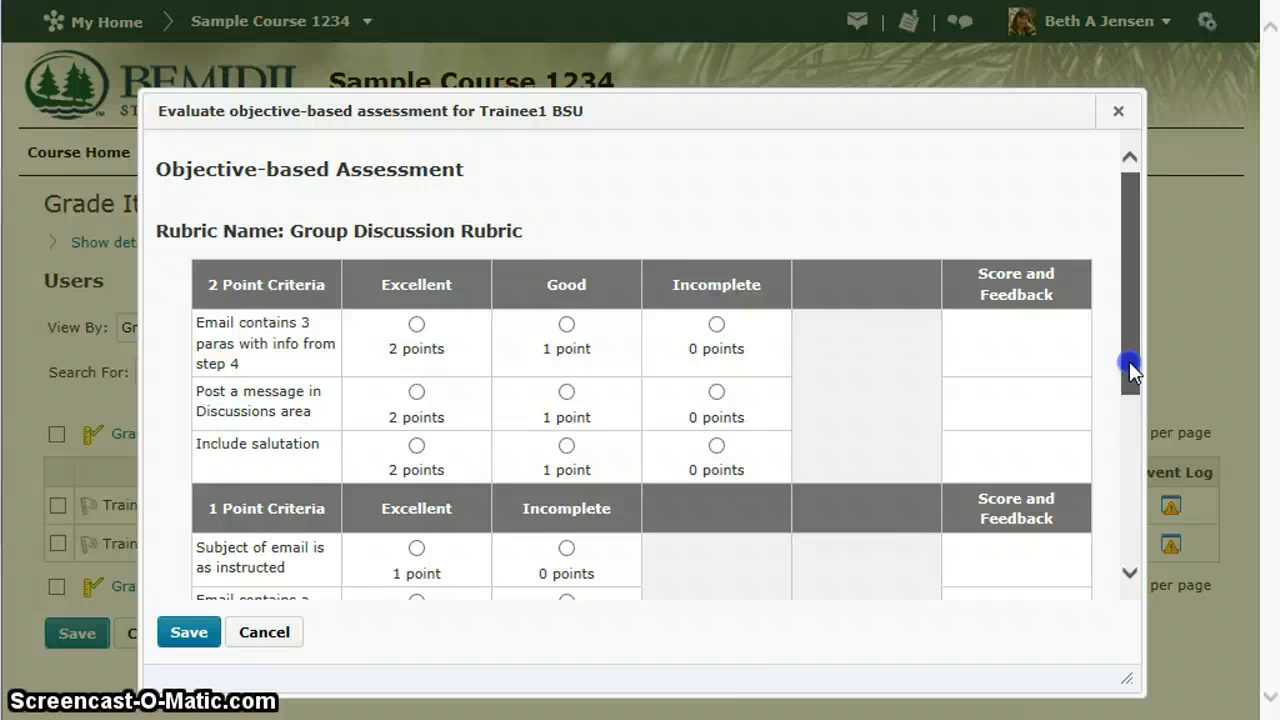
{"action": "left_click_drag", "start_coordinate": [1129, 361], "coordinate": [1134, 410]}
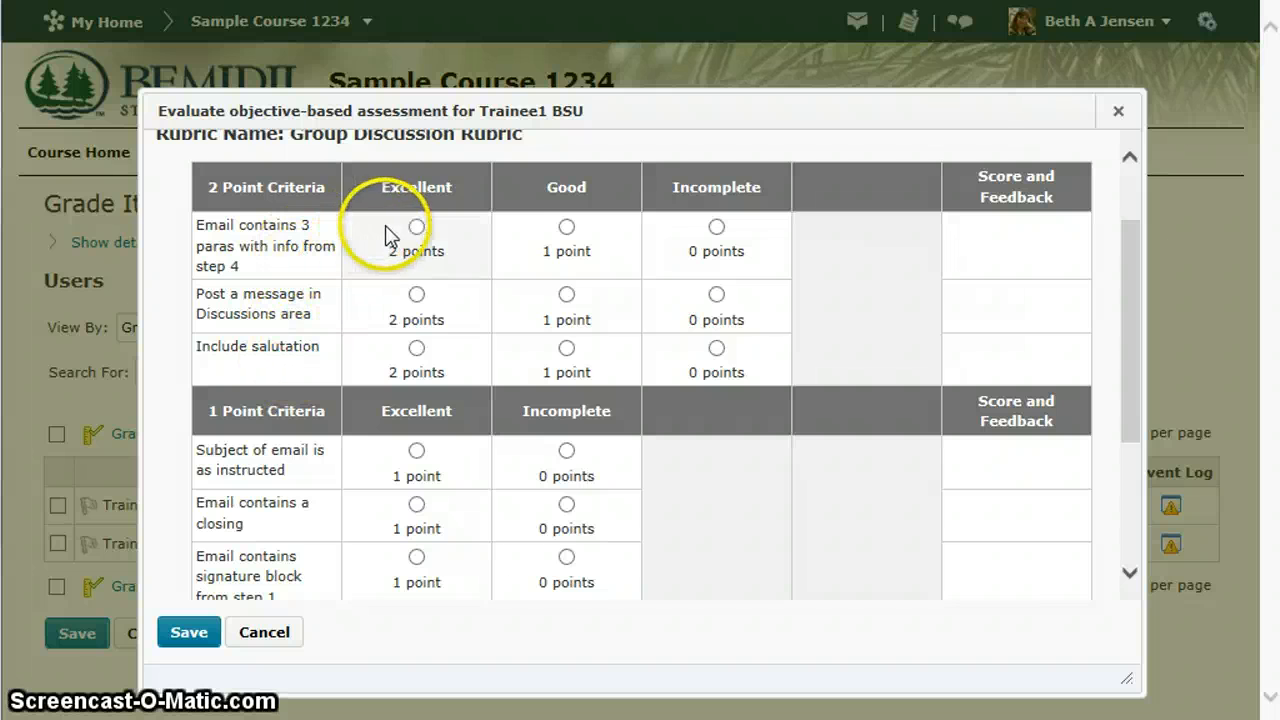
{"action": "left_click", "coordinate": [447, 257]}
{"action": "left_click", "coordinate": [514, 302]}
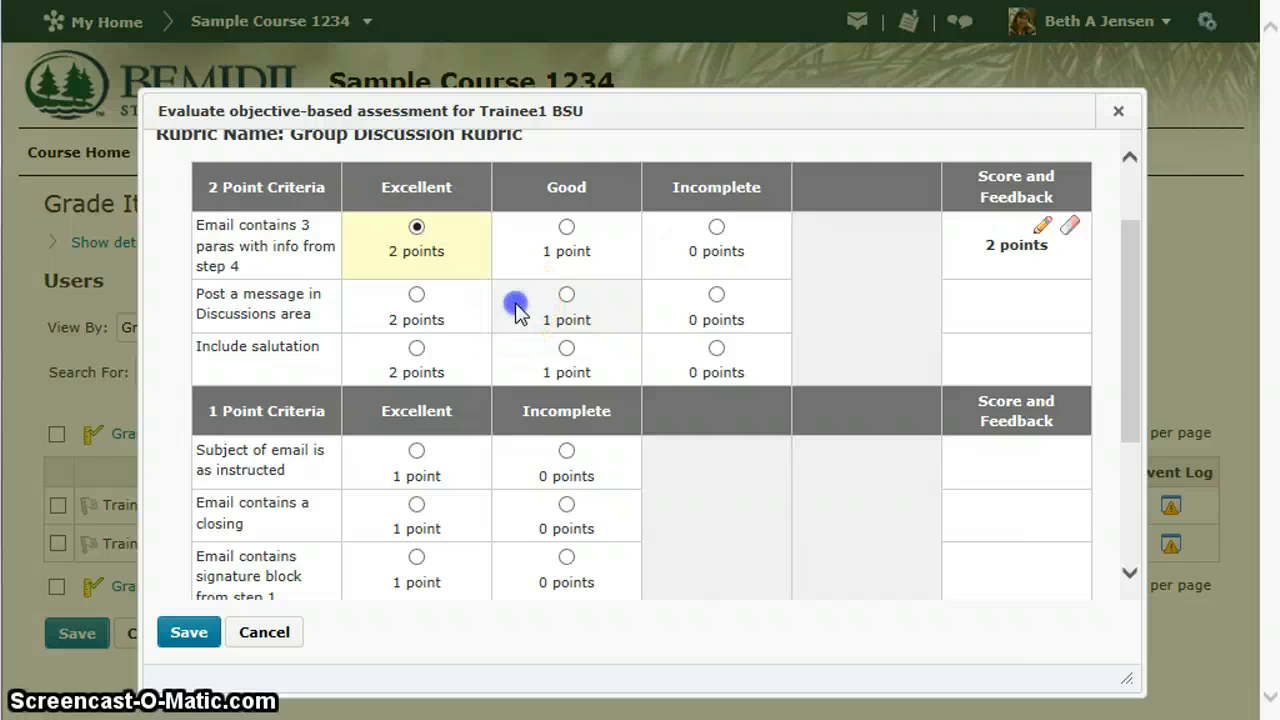
{"action": "left_click", "coordinate": [443, 368]}
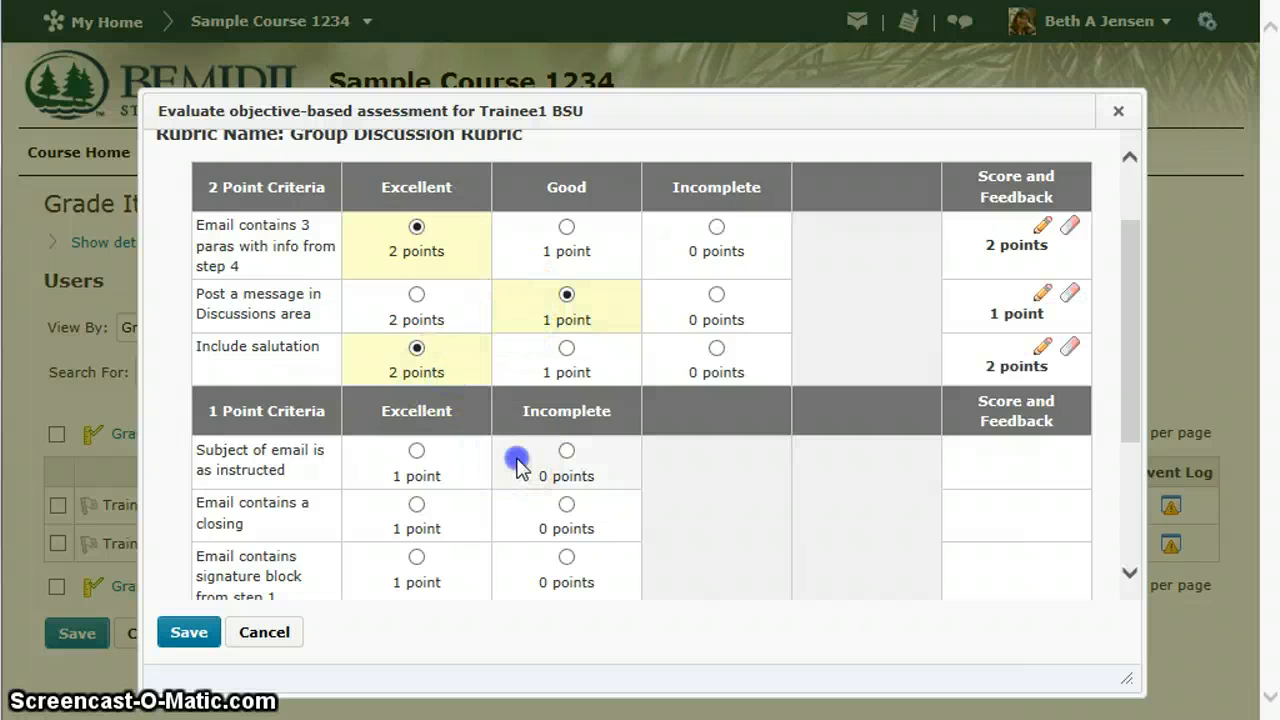
Rate the 1 Point Criteria as email subject Incomplete and closing, signature block and constructive reply Excellent, and save and close the assessment.
{"action": "left_click", "coordinate": [518, 462]}
{"action": "left_click", "coordinate": [456, 516]}
{"action": "left_click", "coordinate": [449, 570]}
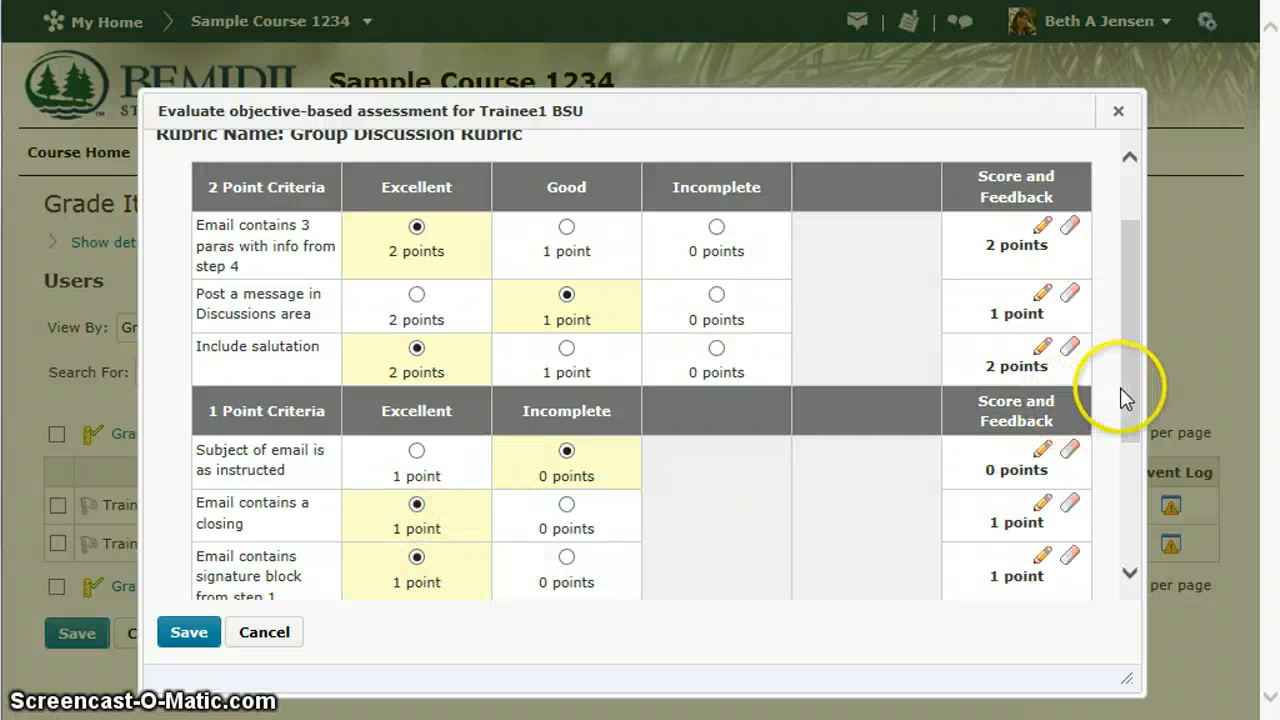
{"action": "left_click_drag", "start_coordinate": [1135, 388], "coordinate": [1122, 467]}
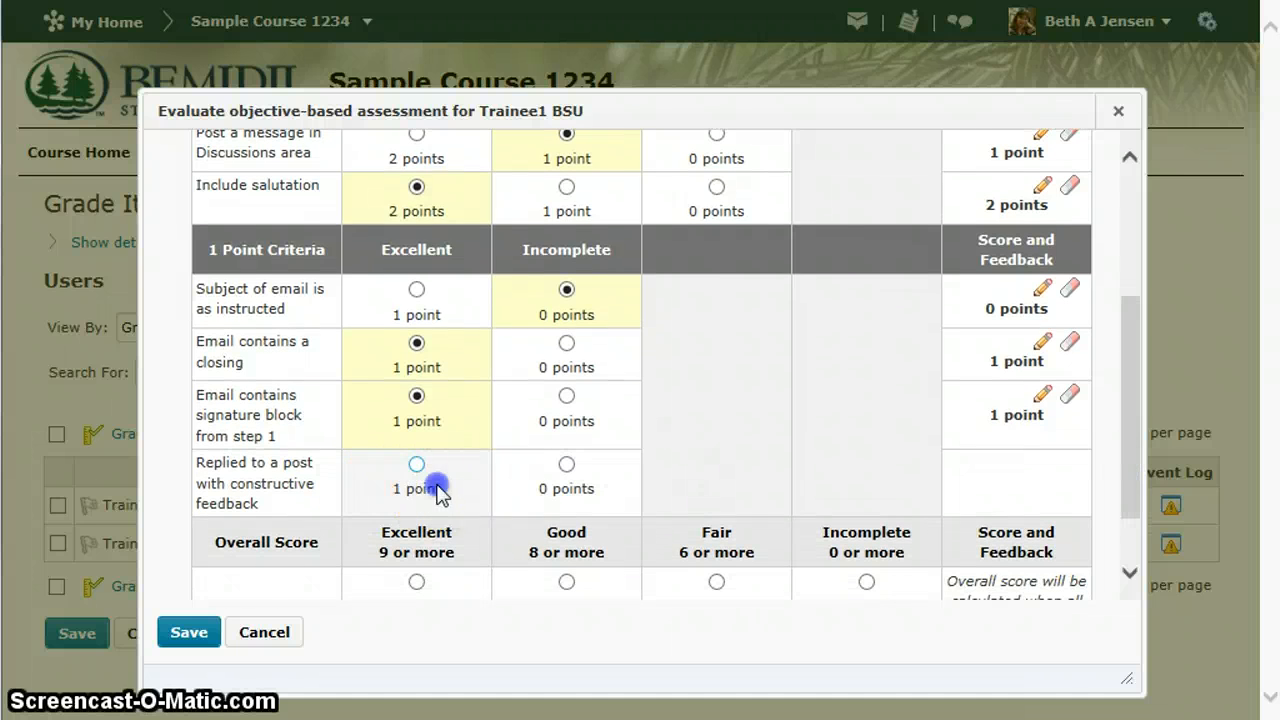
{"action": "left_click", "coordinate": [437, 491]}
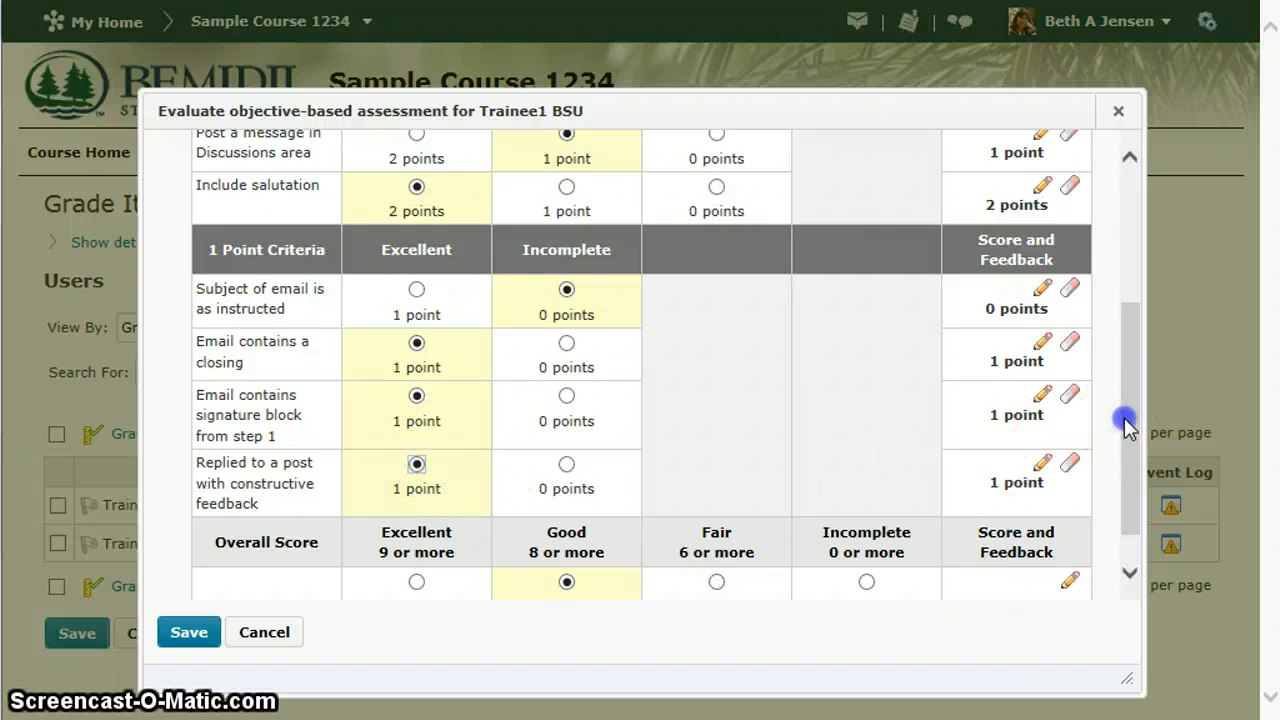
{"action": "left_click_drag", "start_coordinate": [1124, 417], "coordinate": [1120, 491]}
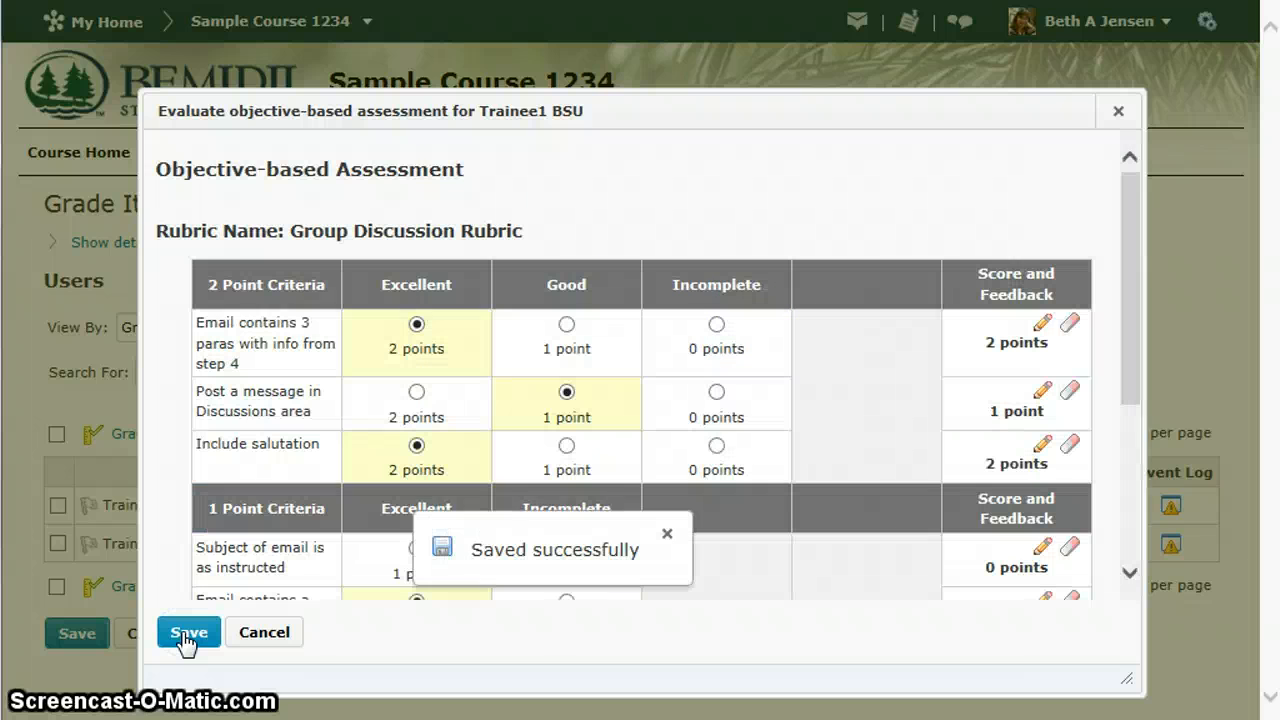
{"action": "left_click", "coordinate": [1117, 111]}
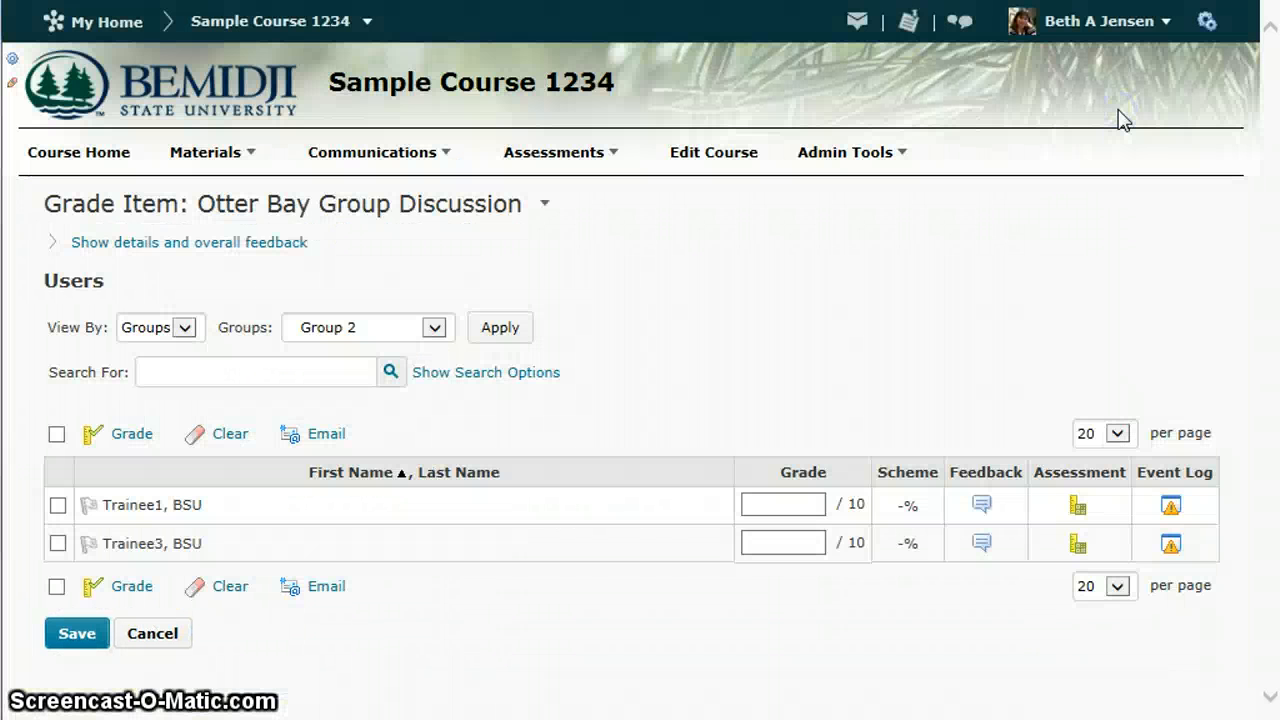
Enter a grade of 8 out of 10 for the first trainee and save the grades.
{"action": "left_click", "coordinate": [772, 506]}
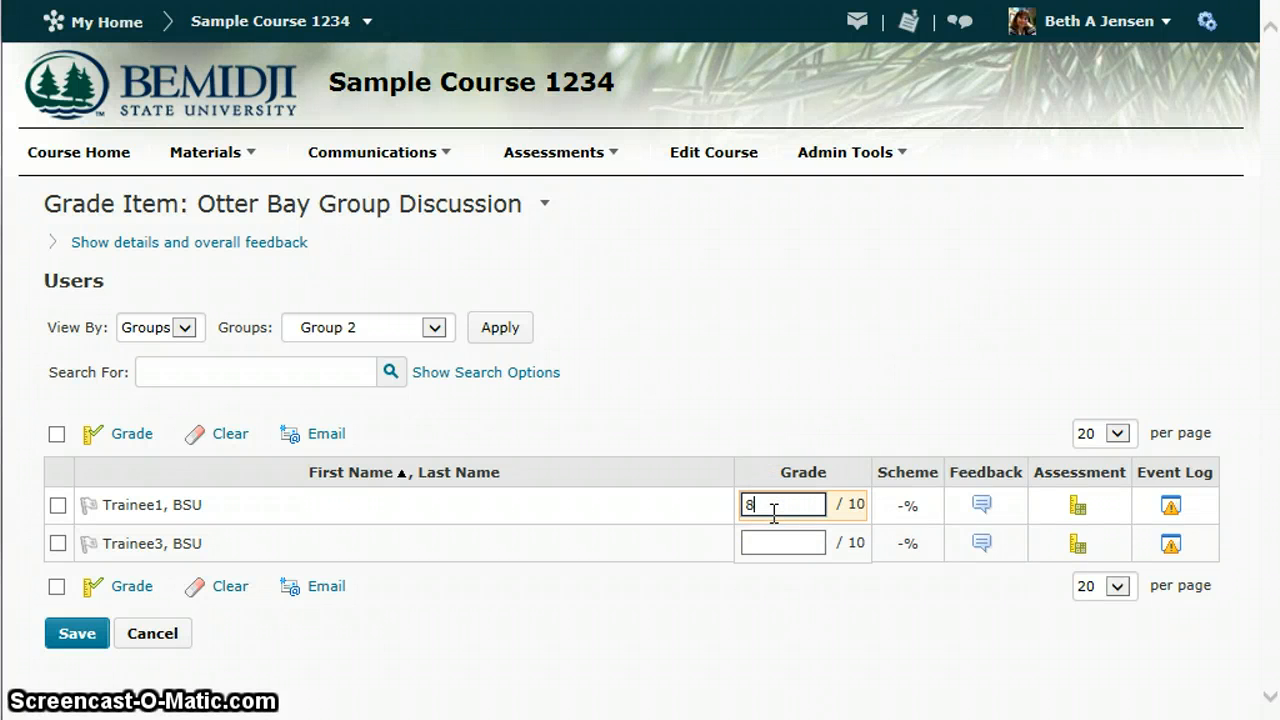
{"action": "left_click", "coordinate": [80, 634]}
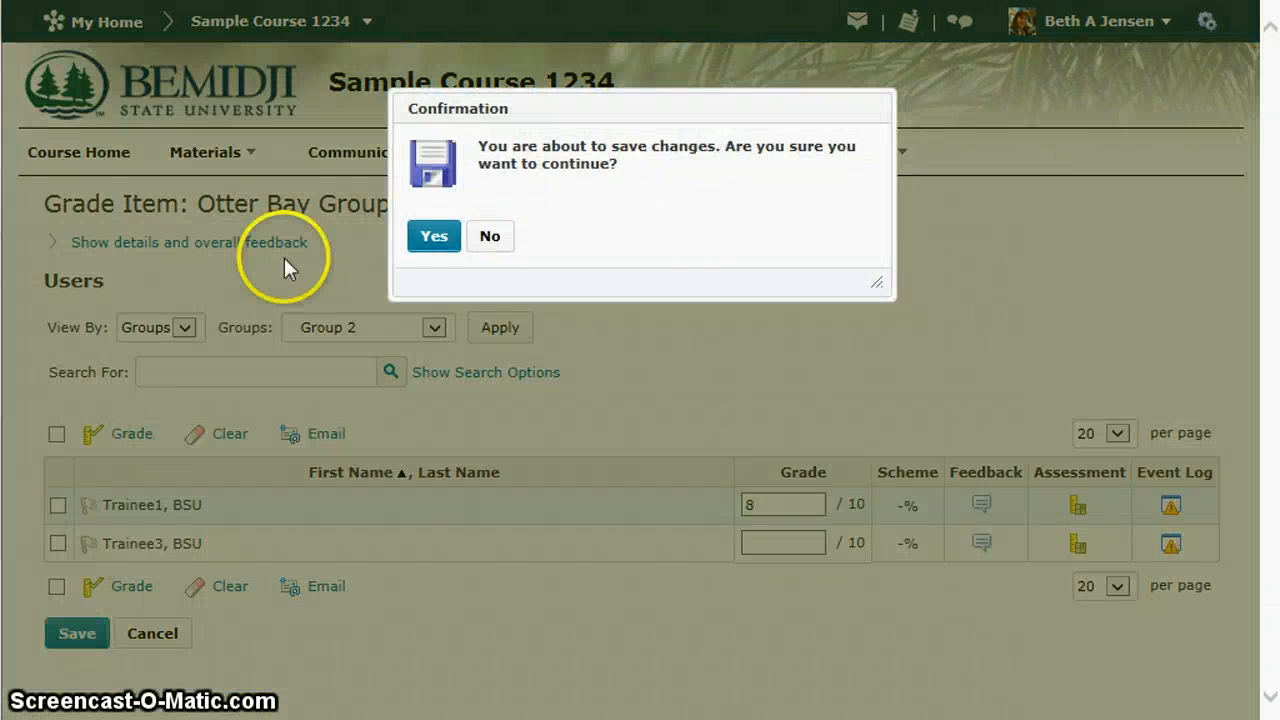
{"action": "left_click", "coordinate": [428, 240]}
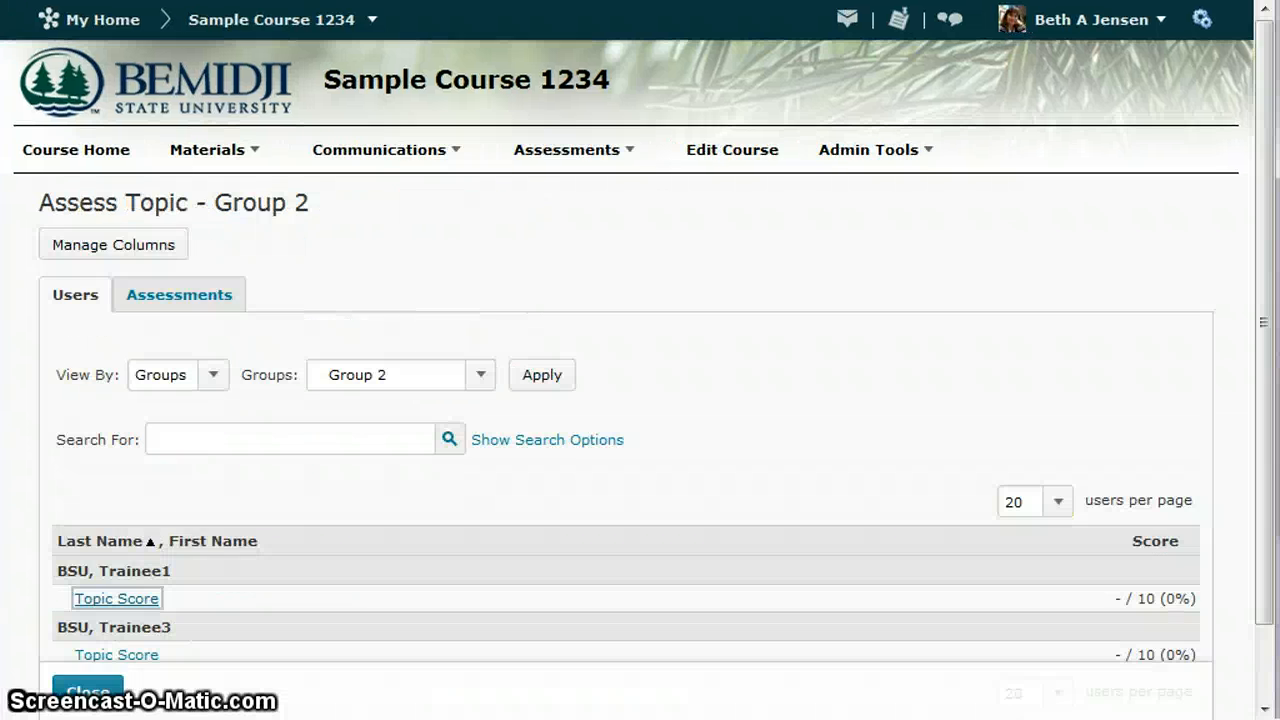
Open the second trainee's topic score, read through that trainee's posts in the Group 2 topic, and close it without scoring.
{"action": "scroll", "coordinate": [294, 577], "scroll_direction": "down", "scroll_amount": 1}
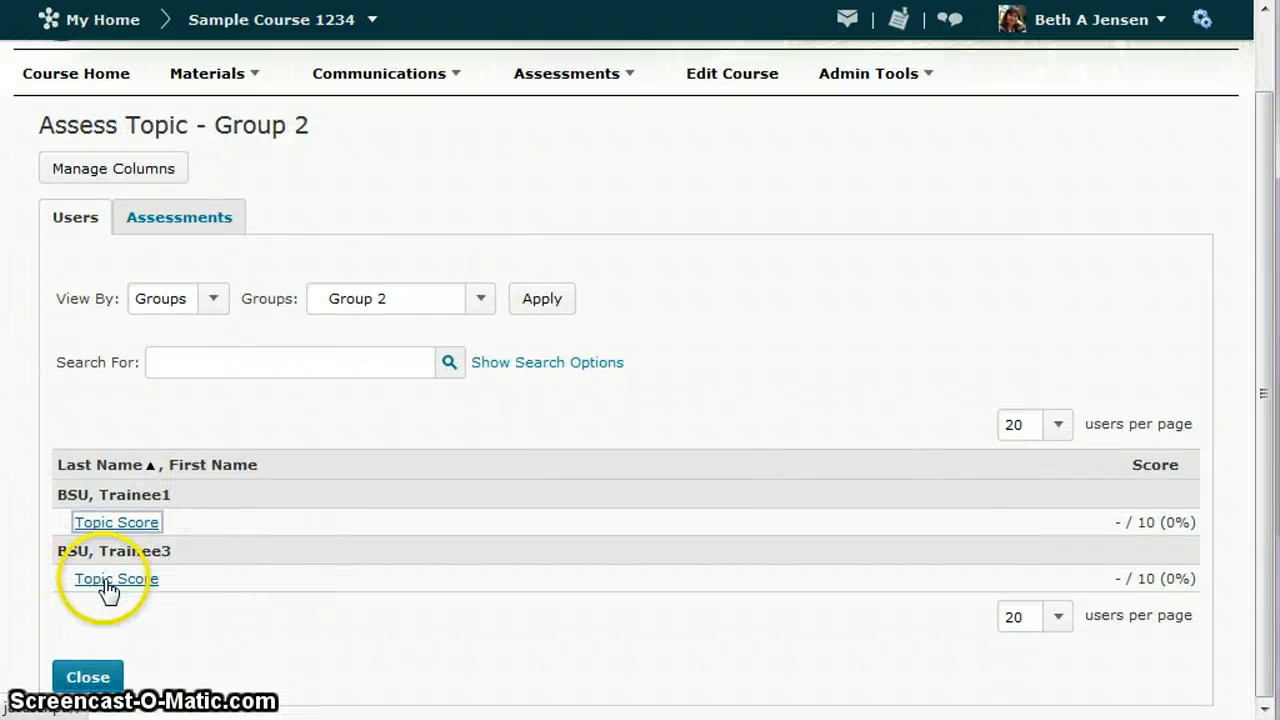
{"action": "left_click", "coordinate": [110, 579]}
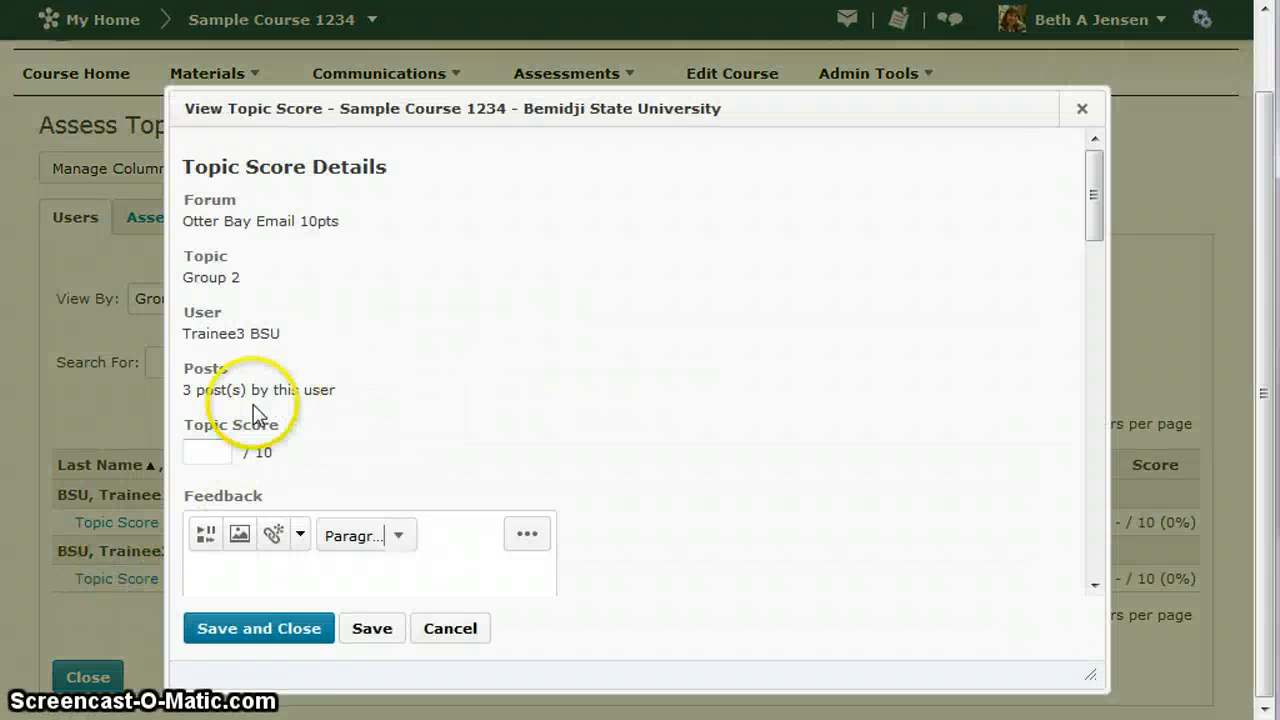
{"action": "scroll", "coordinate": [848, 340], "scroll_direction": "down", "scroll_amount": 5}
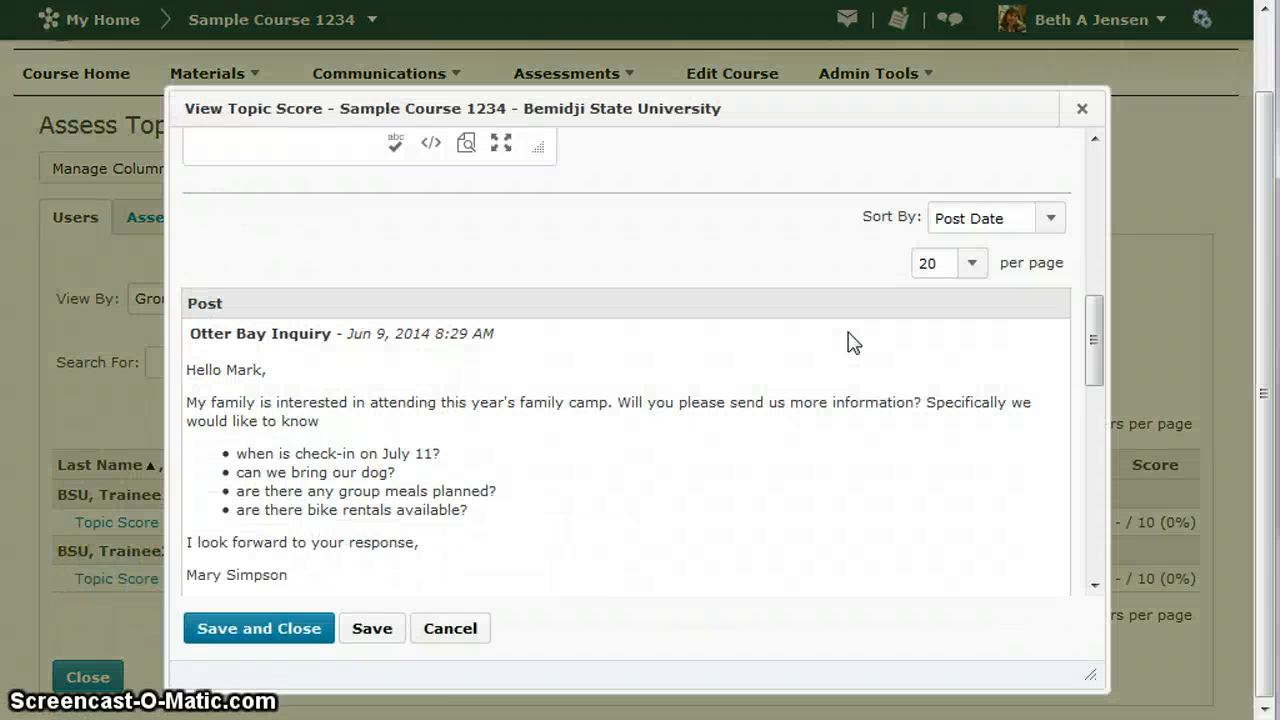
{"action": "scroll", "coordinate": [848, 340], "scroll_direction": "down", "scroll_amount": 10}
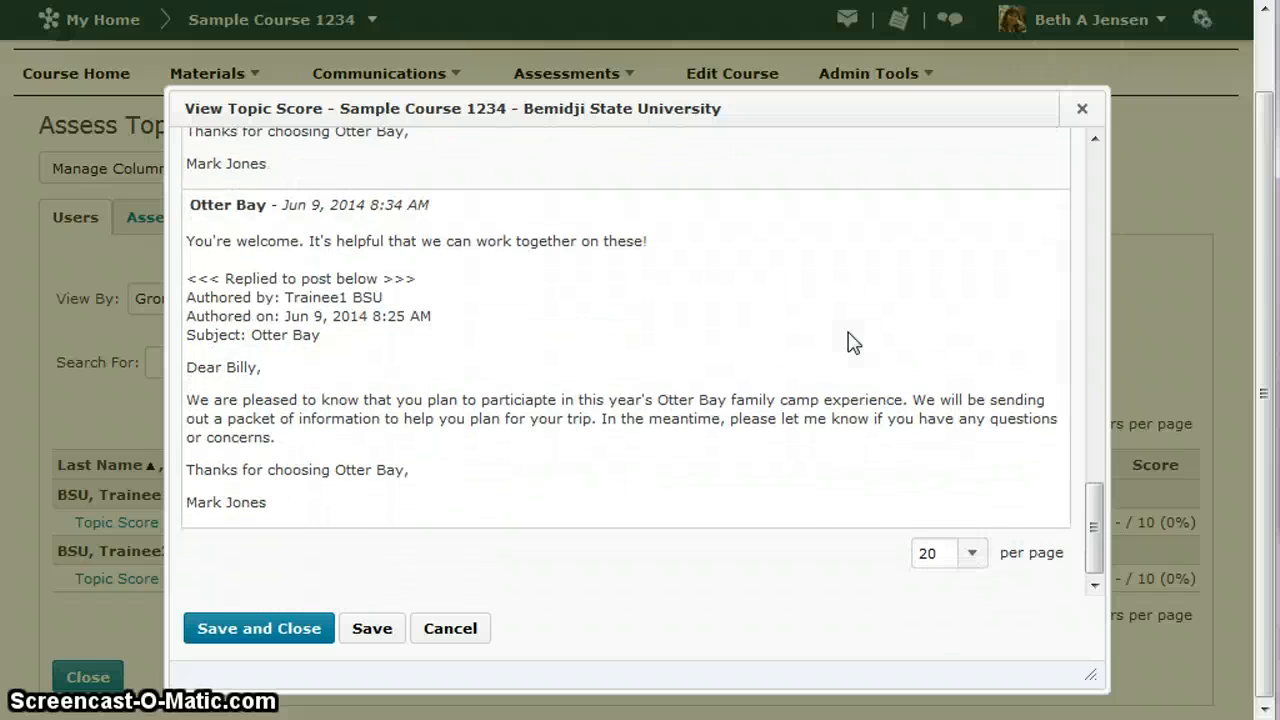
{"action": "scroll", "coordinate": [848, 340], "scroll_direction": "up", "scroll_amount": 15}
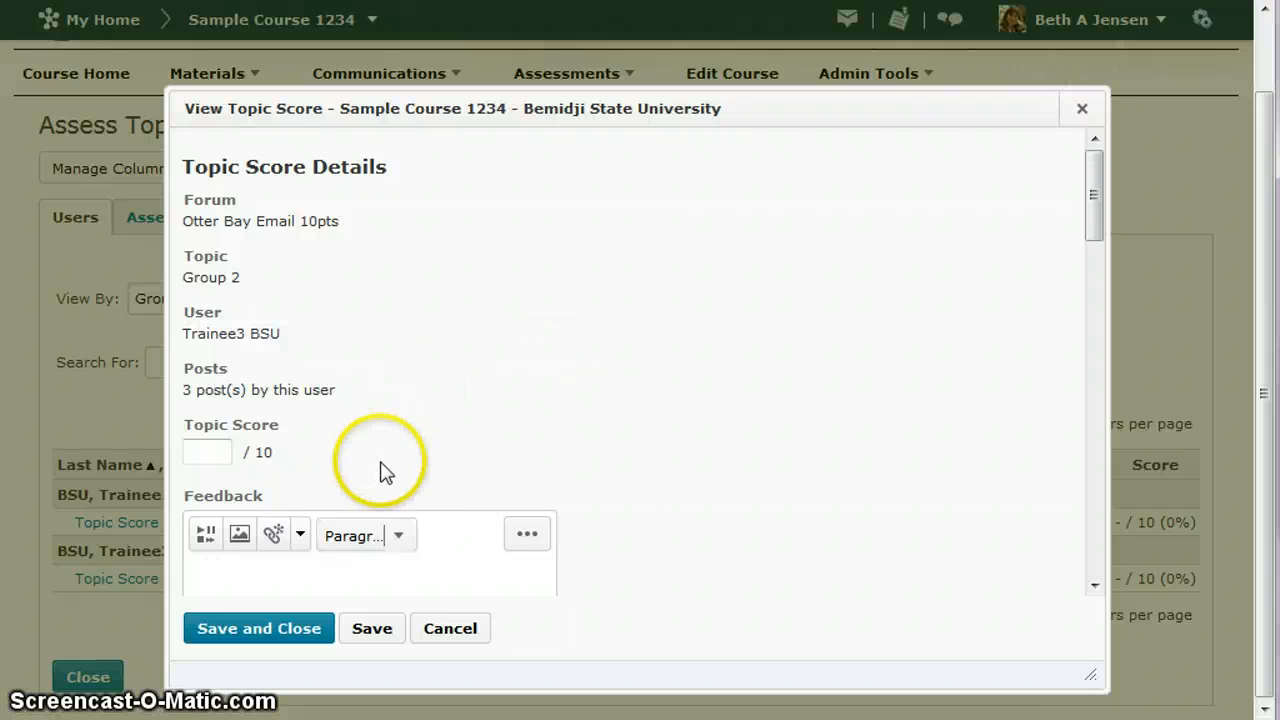
{"action": "left_click", "coordinate": [444, 632]}
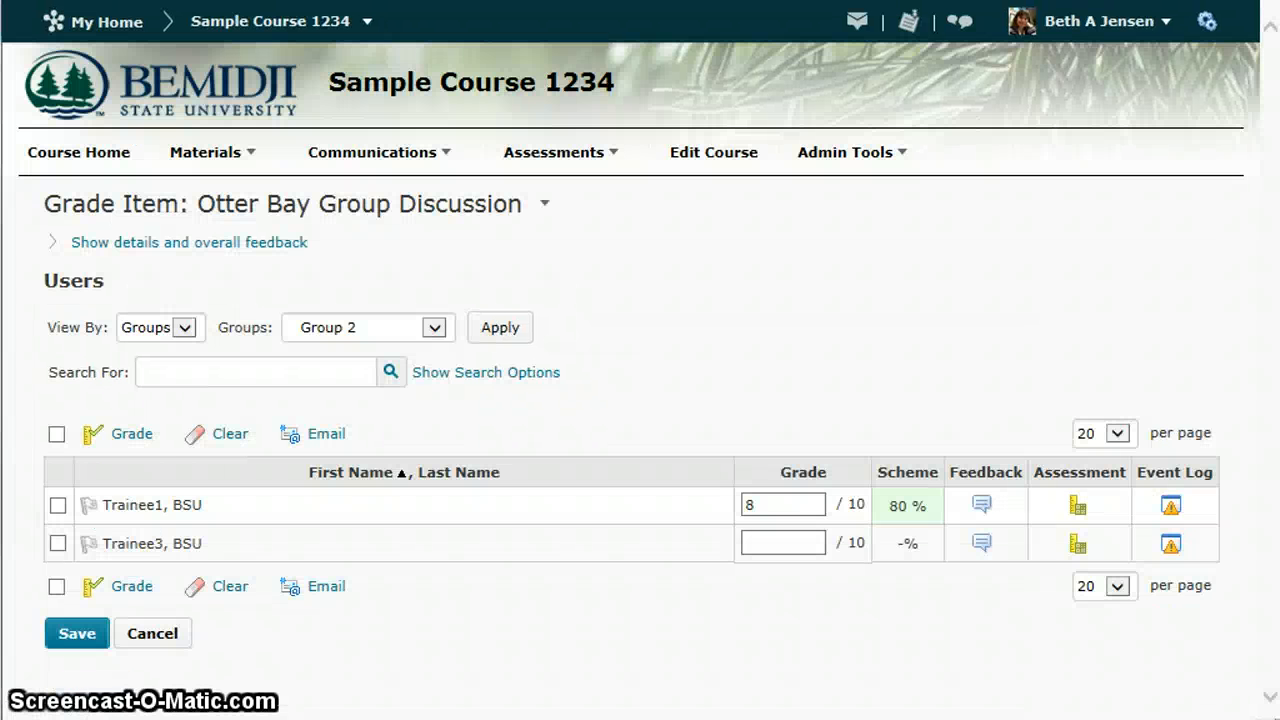
Open the second trainee's rubric assessment and rate all three 2 Point Criteria as Excellent.
{"action": "left_click", "coordinate": [1077, 546]}
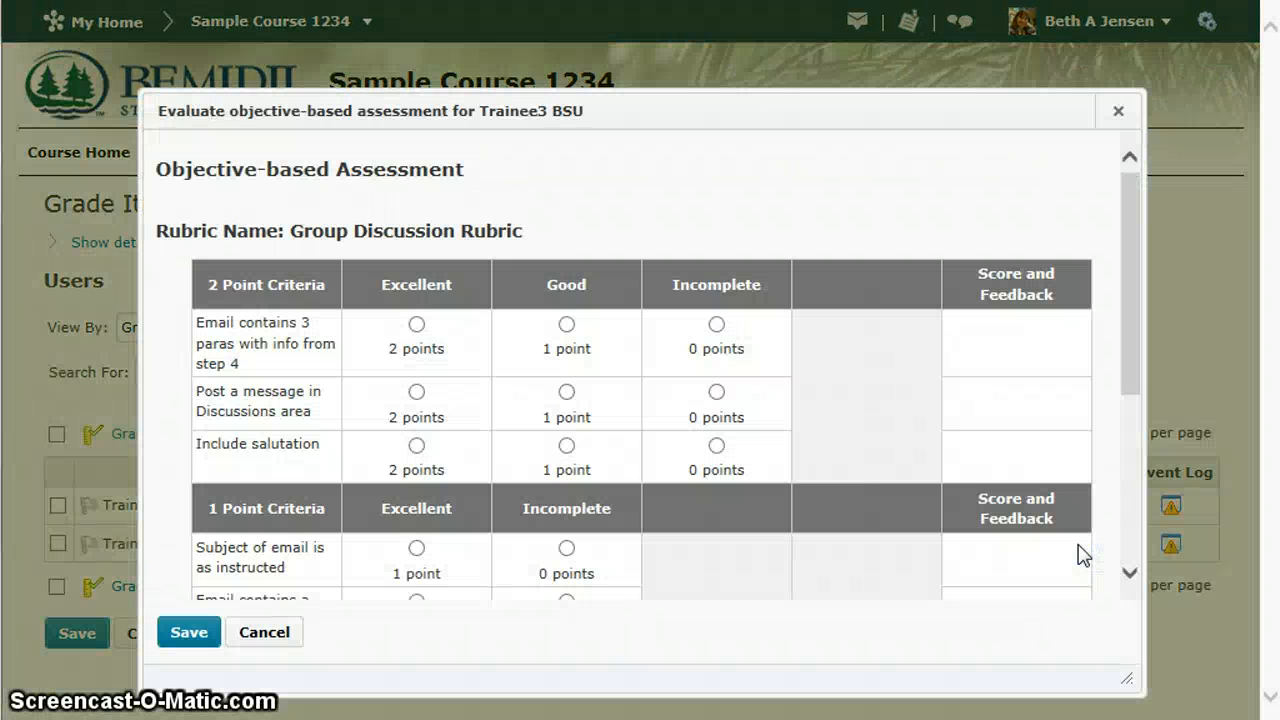
{"action": "left_click", "coordinate": [438, 362]}
{"action": "left_click", "coordinate": [436, 420]}
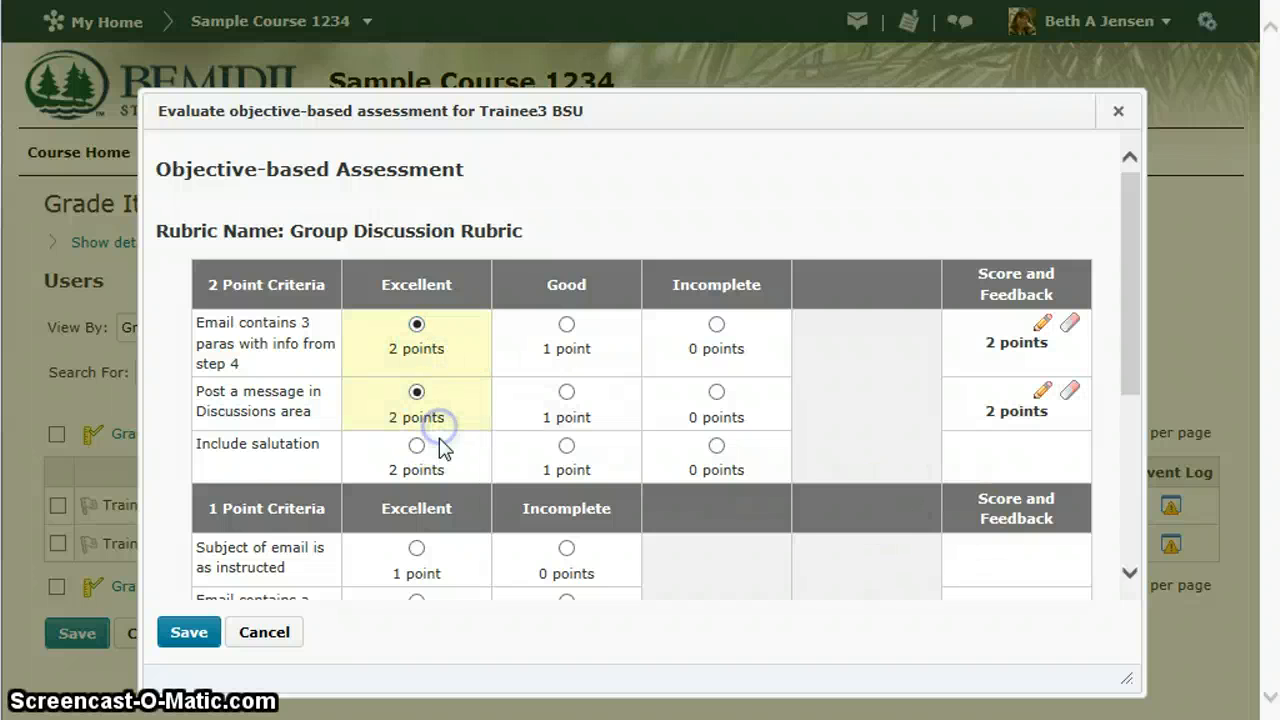
{"action": "left_click", "coordinate": [434, 447]}
Rate the second trainee's 1 Point Criteria: email closing and signature block Excellent, email subject and constructive reply Incomplete.
{"action": "scroll", "coordinate": [434, 447], "scroll_direction": "down", "scroll_amount": 3}
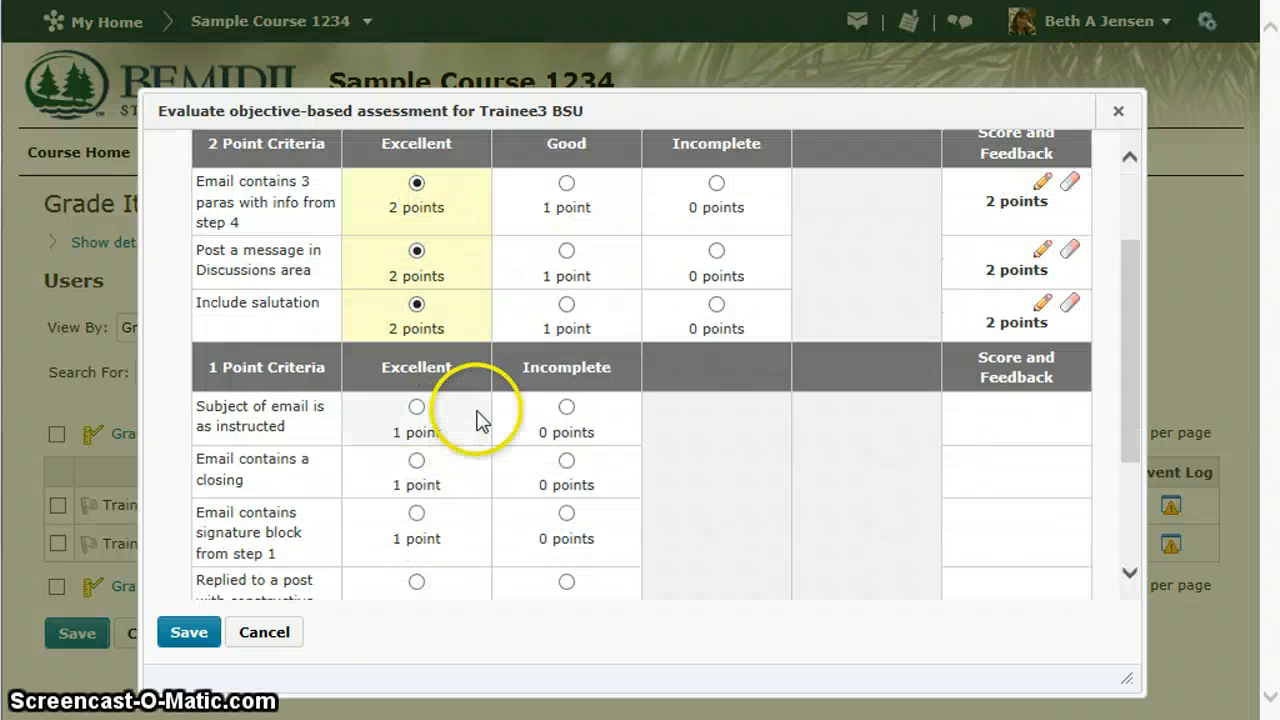
{"action": "left_click", "coordinate": [519, 420]}
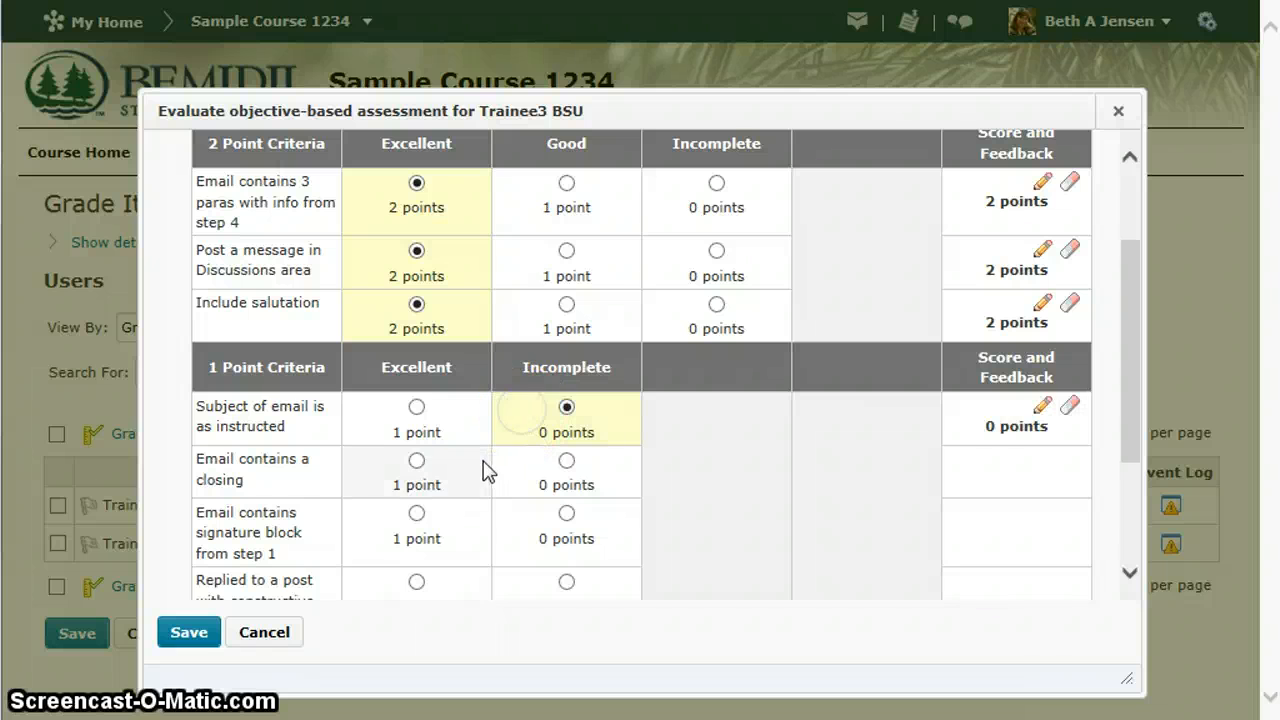
{"action": "left_click", "coordinate": [486, 457]}
{"action": "left_click", "coordinate": [469, 521]}
{"action": "scroll", "coordinate": [469, 521], "scroll_direction": "down", "scroll_amount": 3}
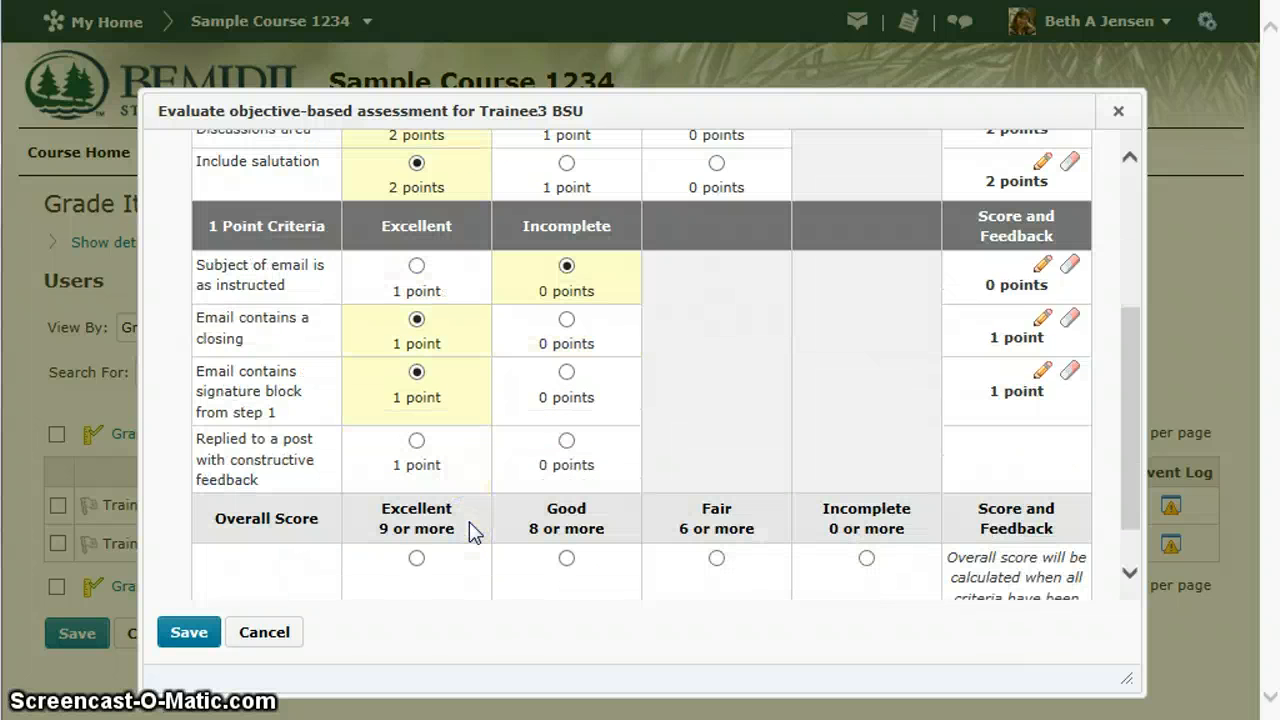
{"action": "left_click", "coordinate": [524, 471]}
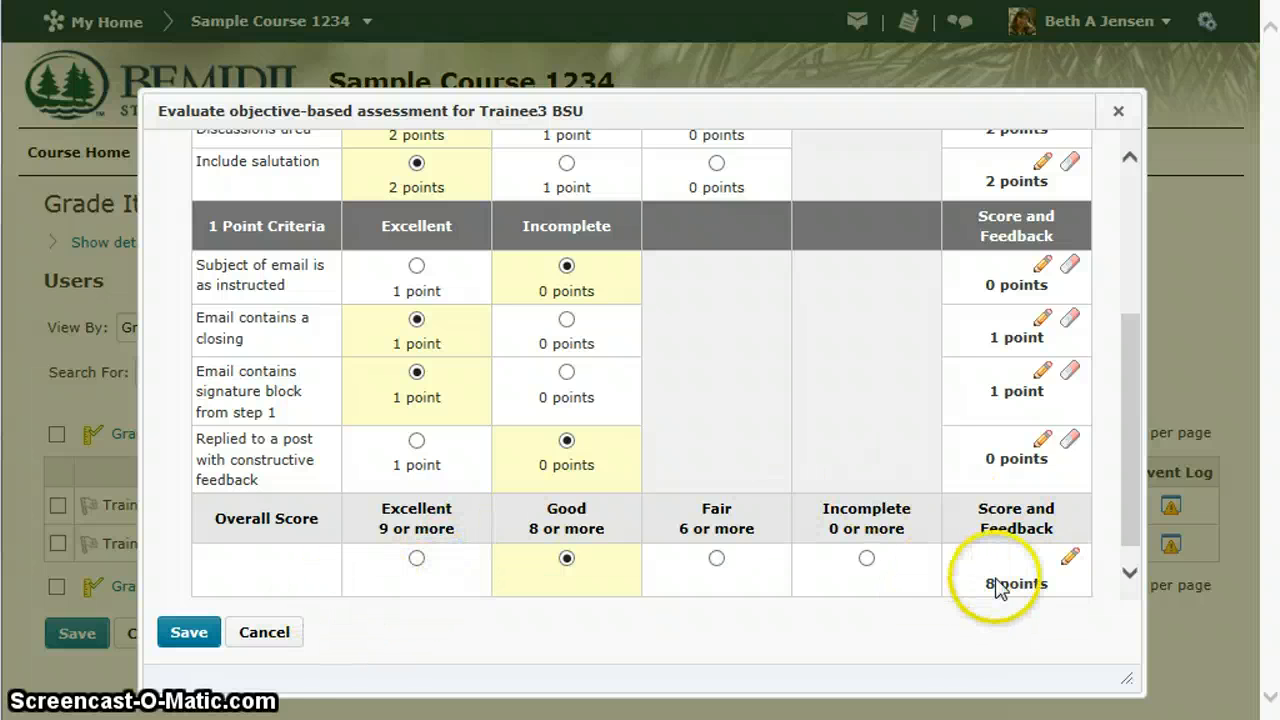
Save and close the second trainee's rubric assessment, enter that trainee's grade of 8 out of 10, and save the grades.
{"action": "left_click", "coordinate": [186, 634]}
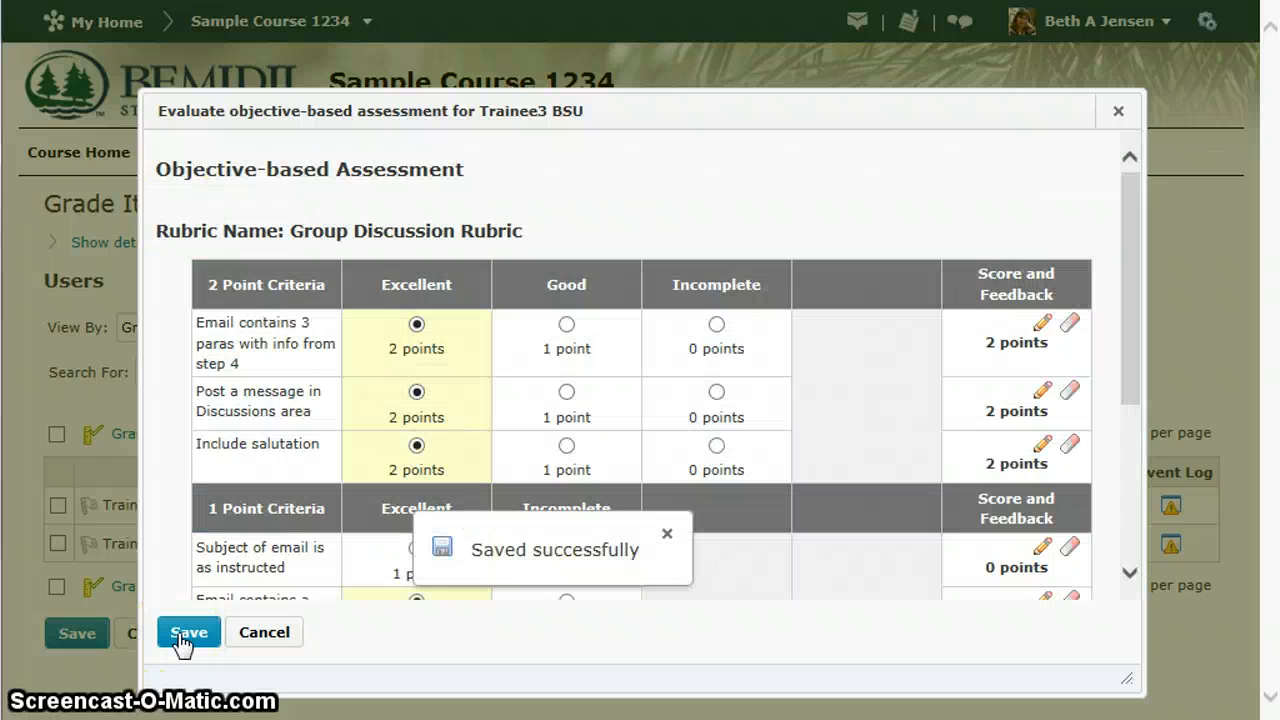
{"action": "left_click", "coordinate": [278, 634]}
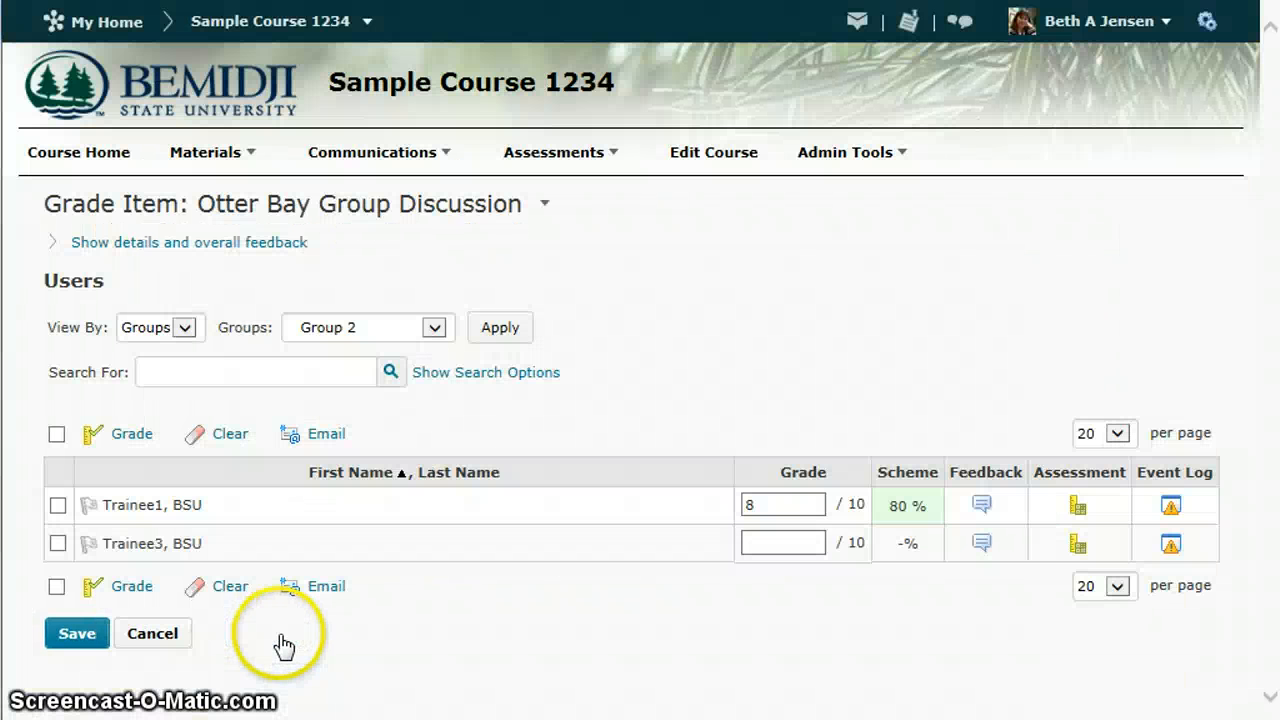
{"action": "left_click", "coordinate": [790, 541]}
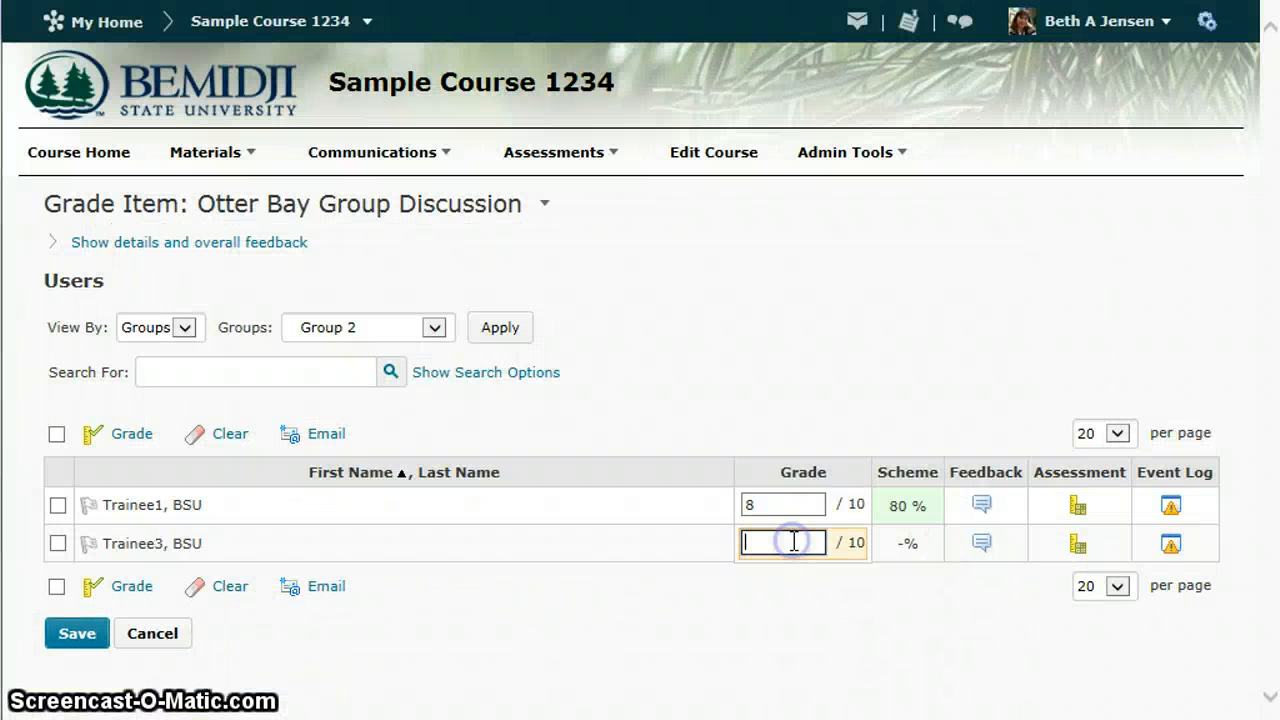
{"action": "type", "text": "8"}
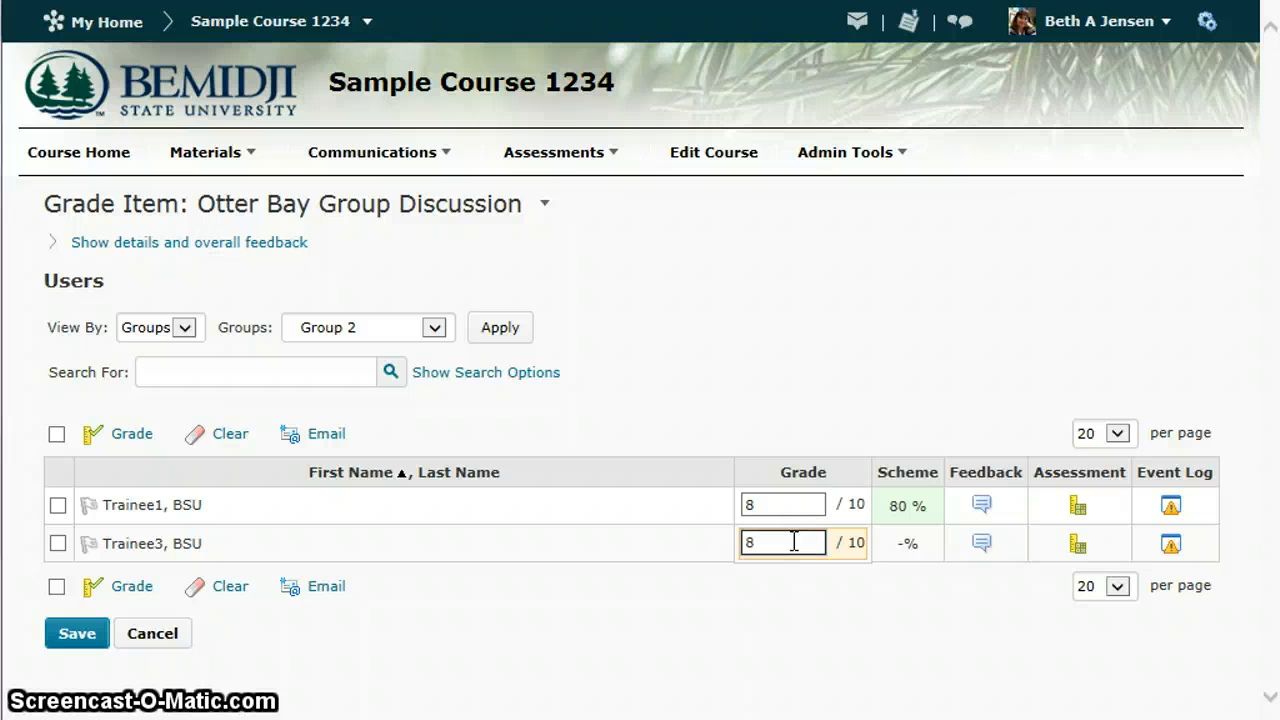
{"action": "left_click", "coordinate": [62, 636]}
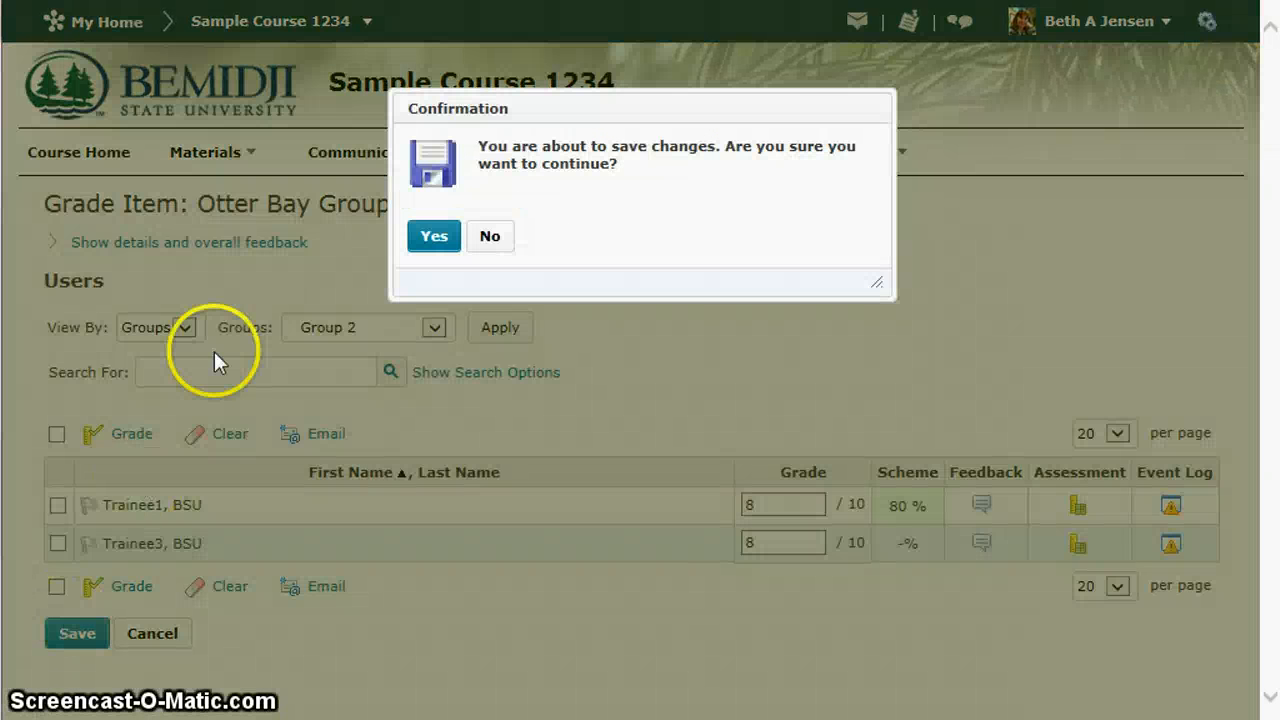
{"action": "left_click", "coordinate": [432, 237]}
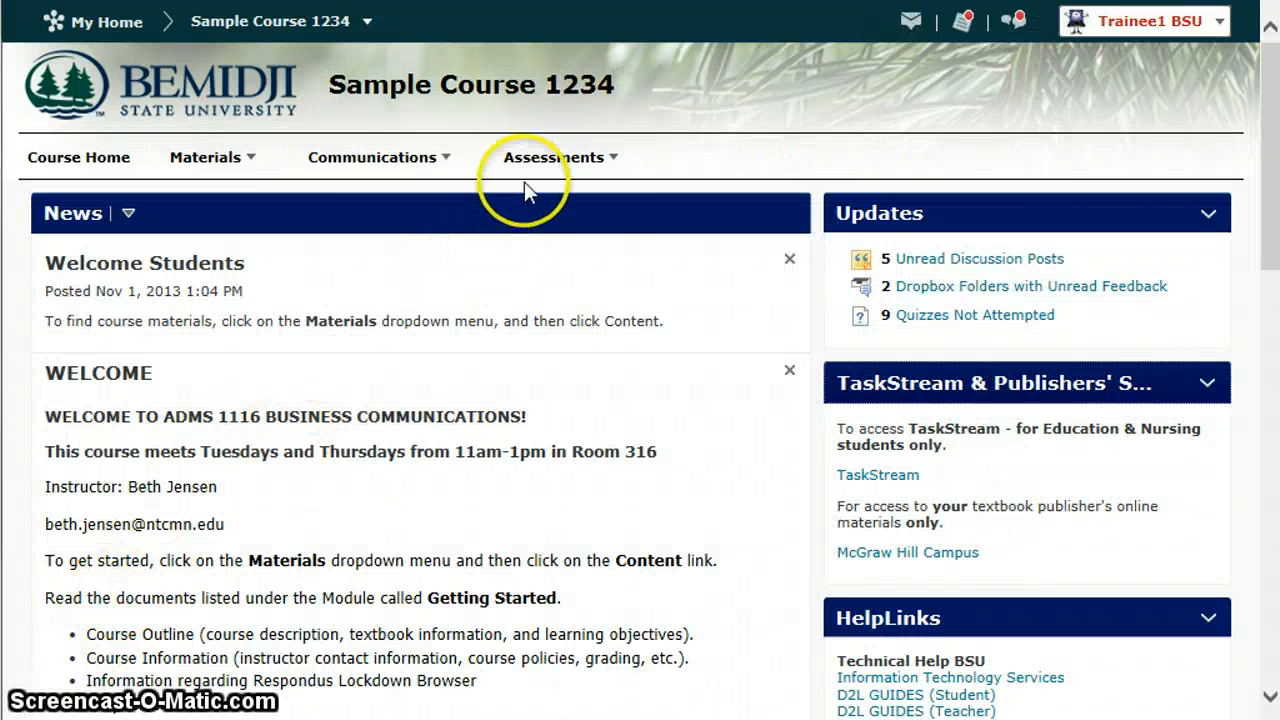
In the first trainee's student view, open the course grades, review the Otter Bay Group Discussion assessment details, and close them.
{"action": "left_click", "coordinate": [528, 162]}
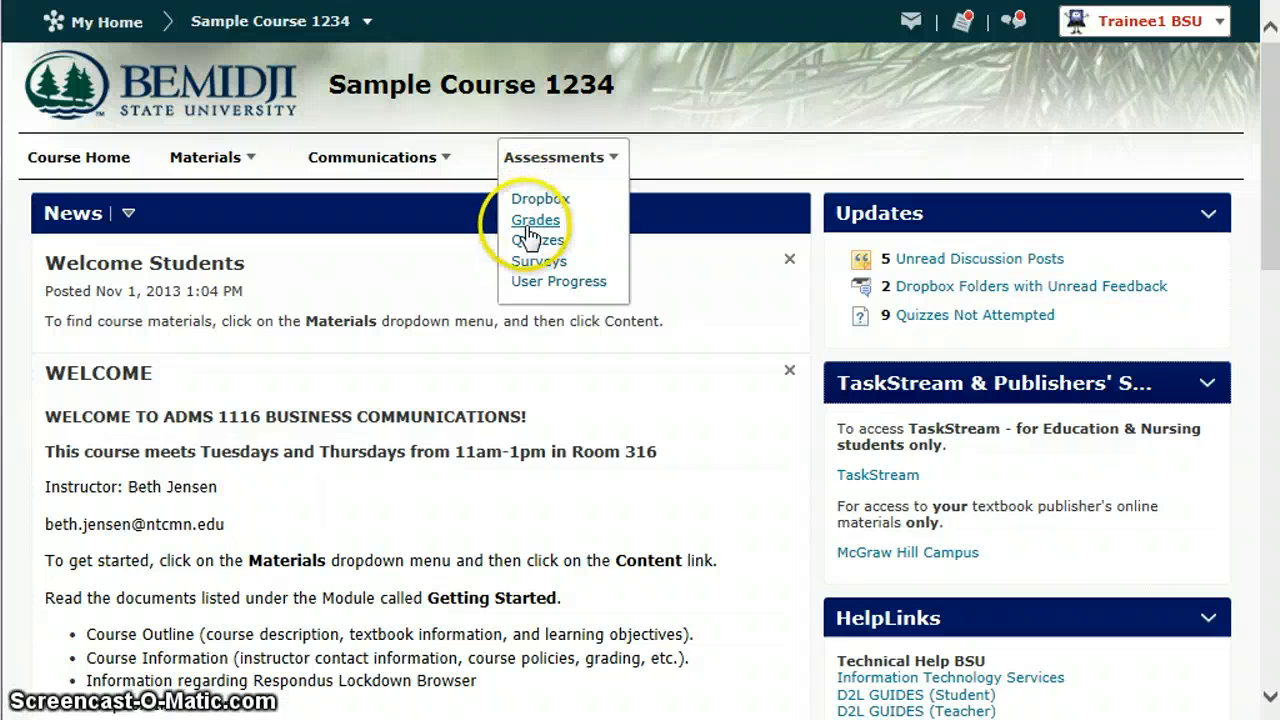
{"action": "left_click", "coordinate": [531, 222]}
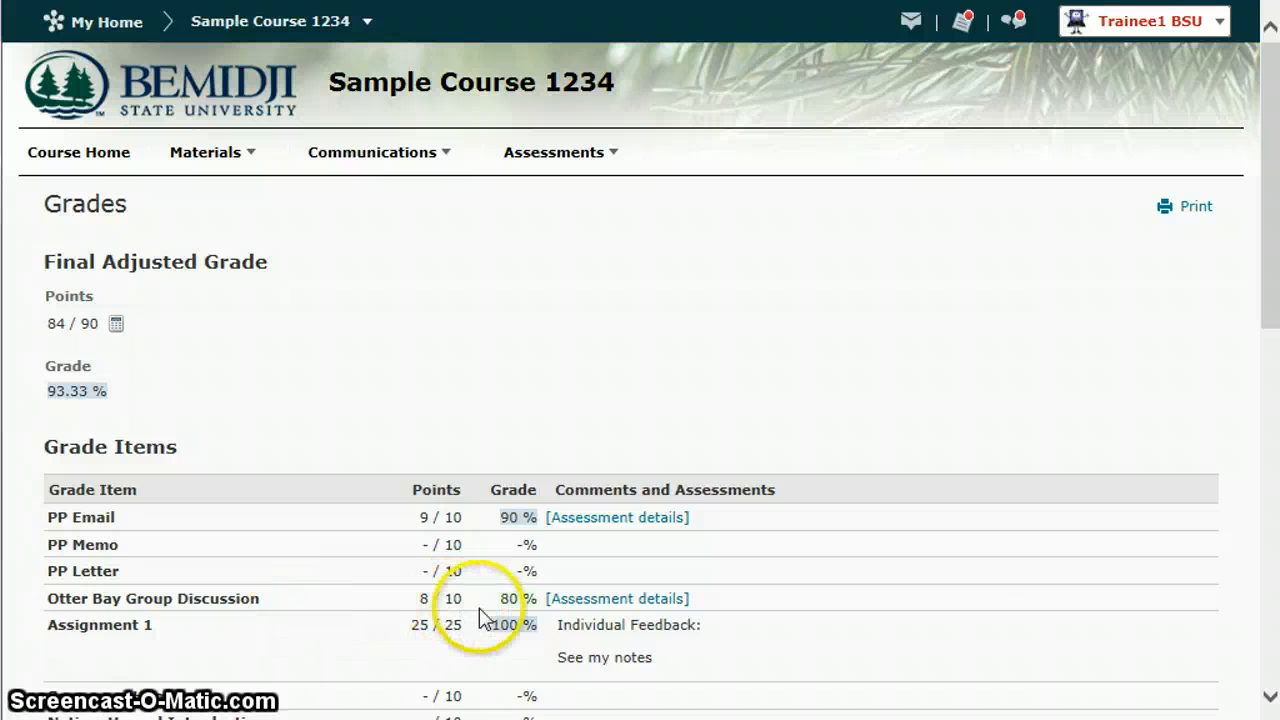
{"action": "left_click", "coordinate": [638, 606]}
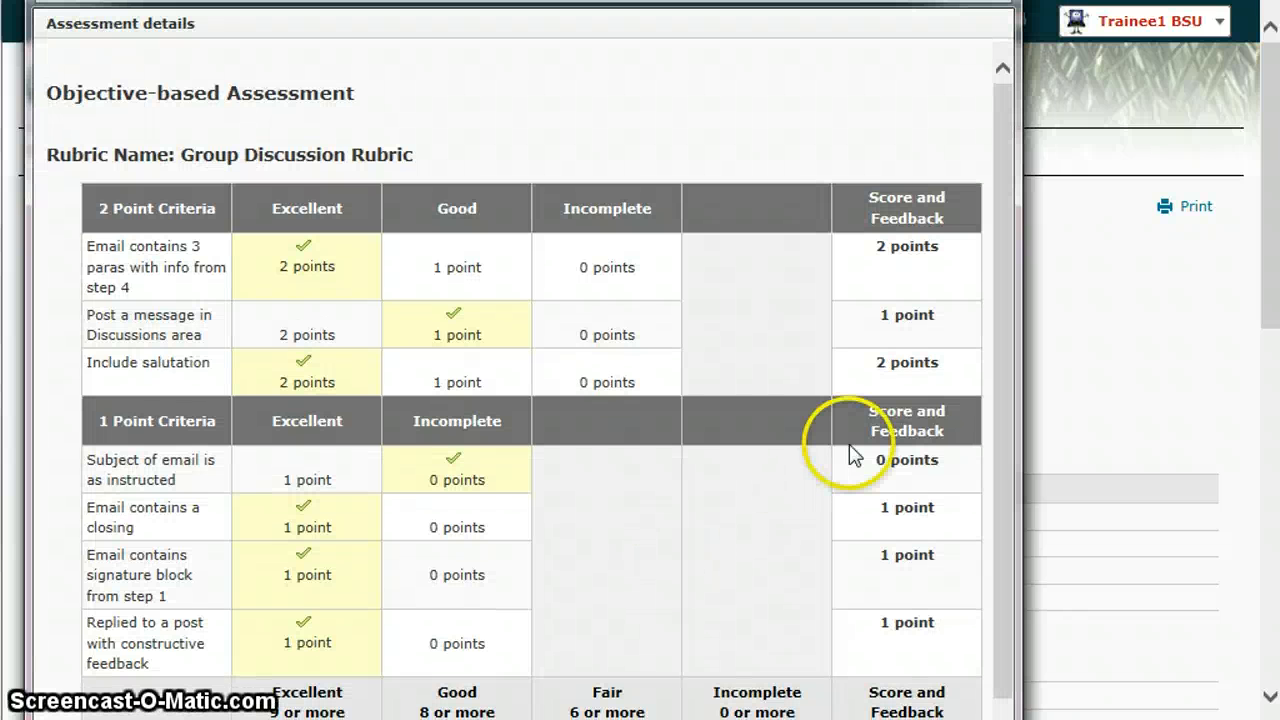
{"action": "left_click_drag", "start_coordinate": [805, 3], "coordinate": [805, 0]}
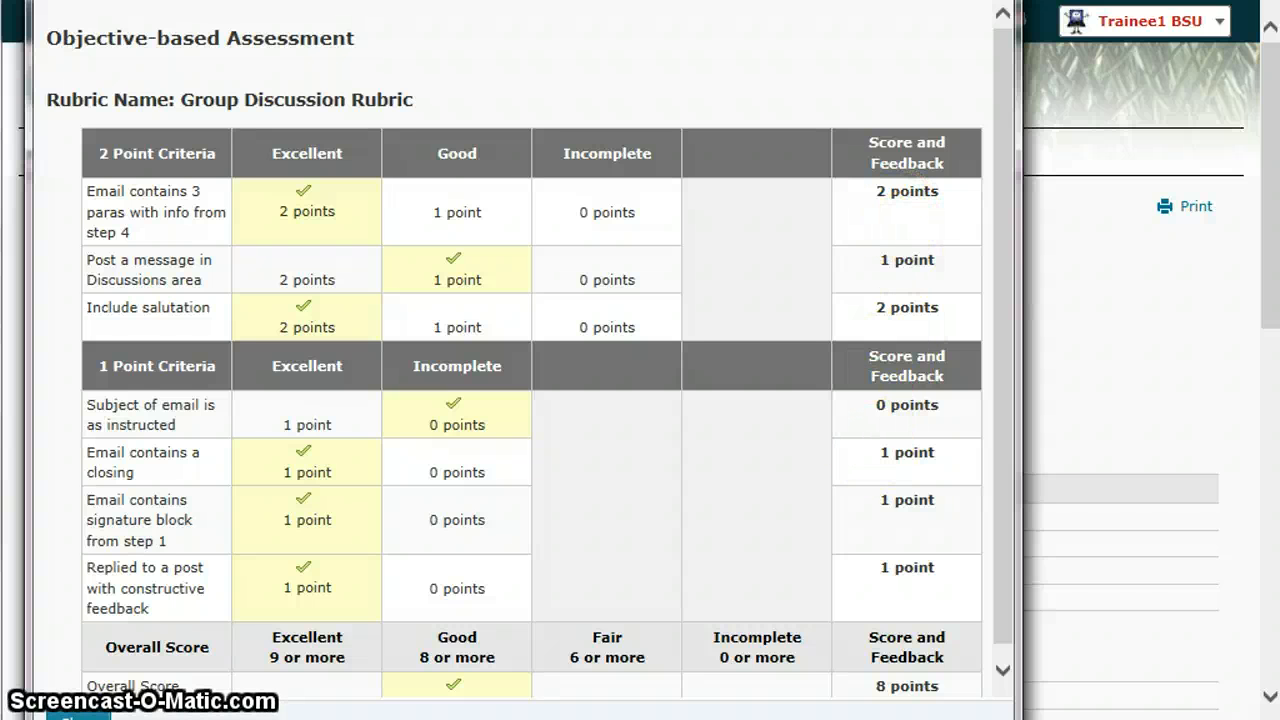
{"action": "left_click", "coordinate": [79, 717]}
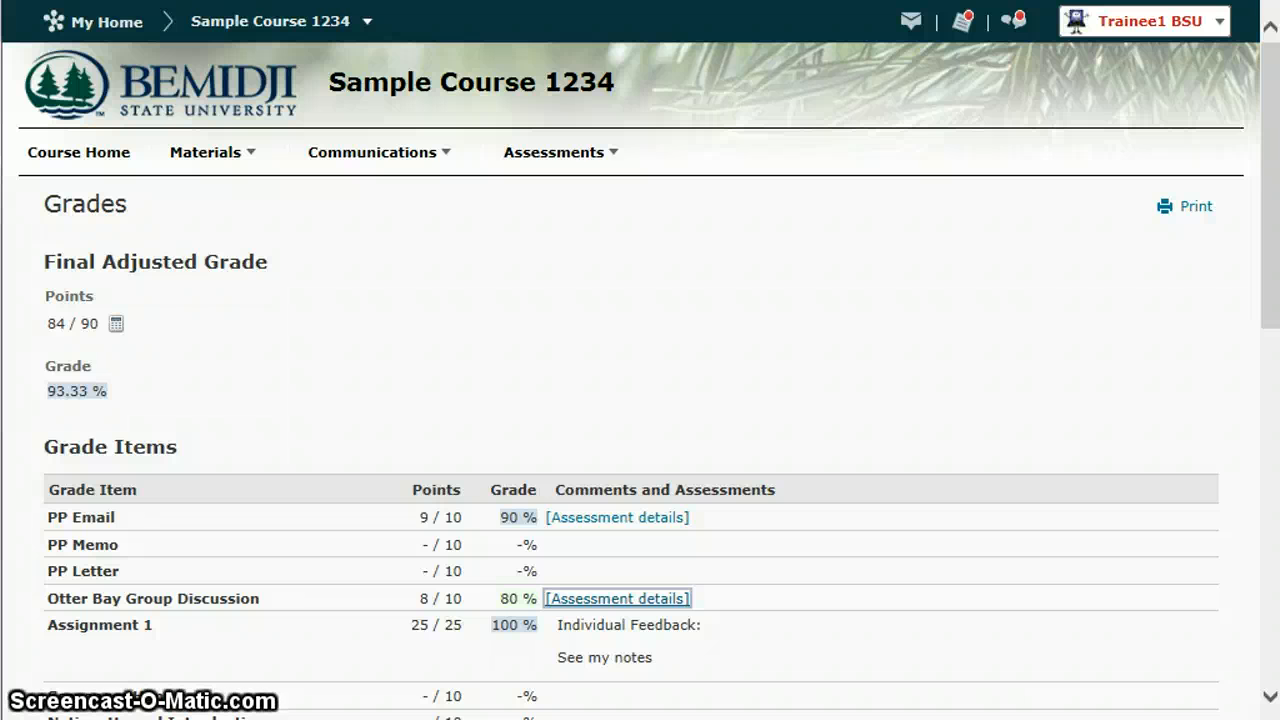